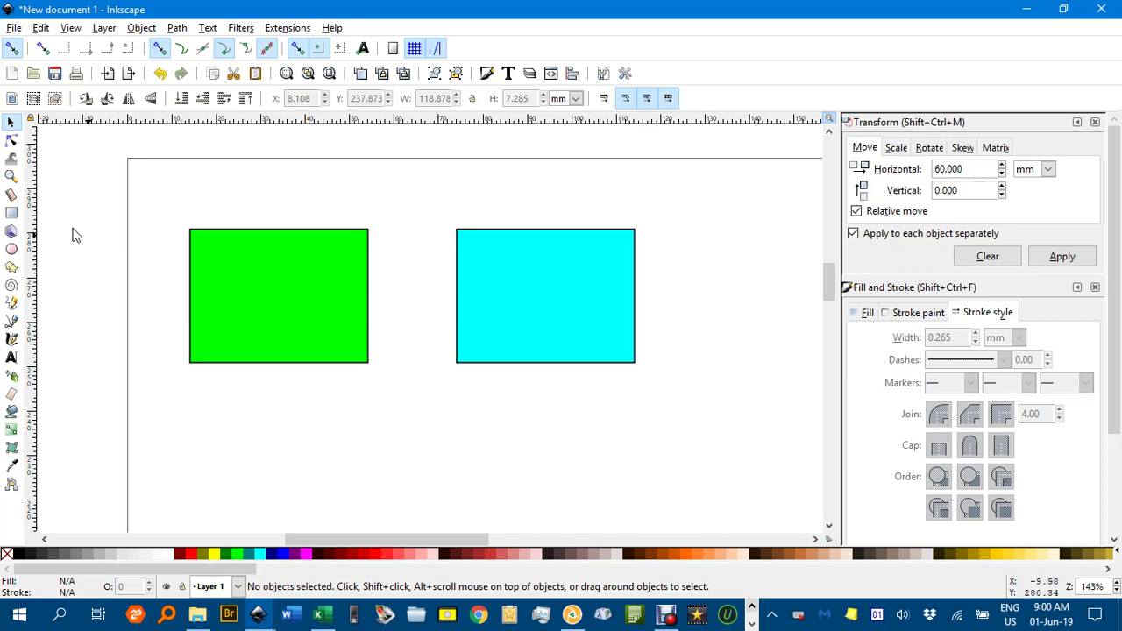
Activate the Measure tool from the left toolbox
{"action": "left_click", "coordinate": [11, 196]}
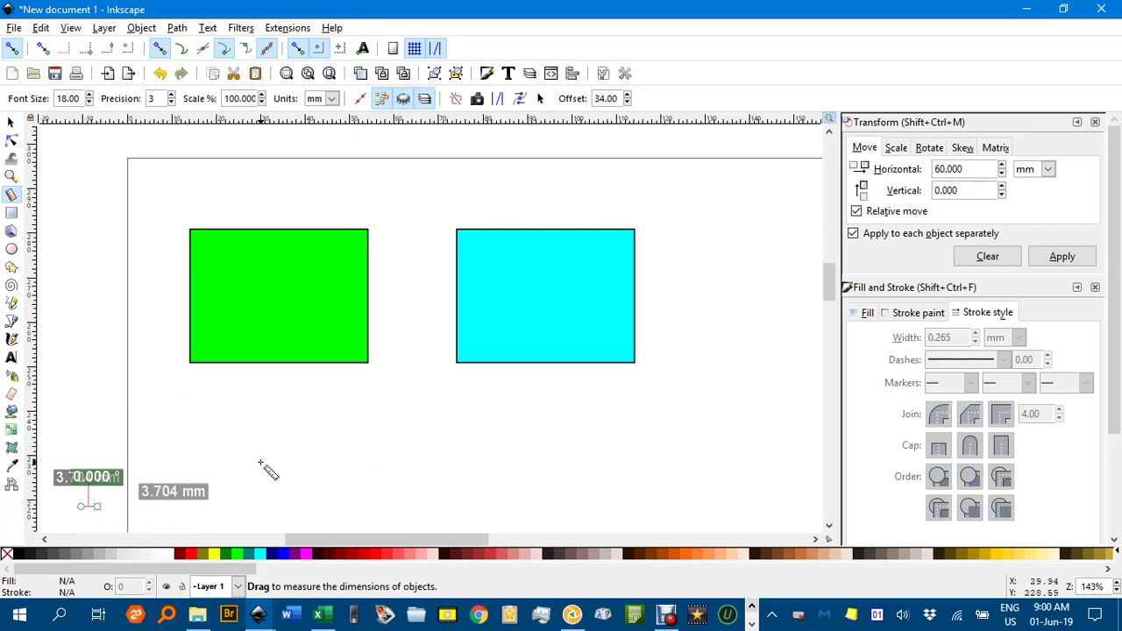
Measure across both rectangles, showing only the 100 mm distance between them
{"action": "left_click_drag", "start_coordinate": [738, 508], "coordinate": [772, 508]}
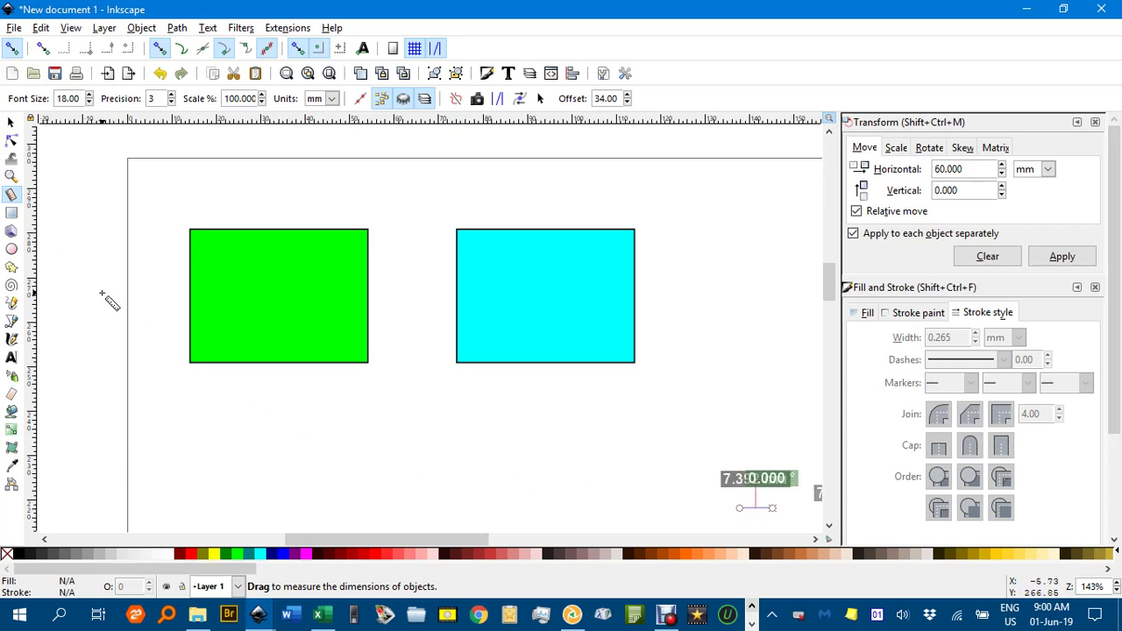
{"action": "left_click_drag", "start_coordinate": [102, 293], "coordinate": [684, 292]}
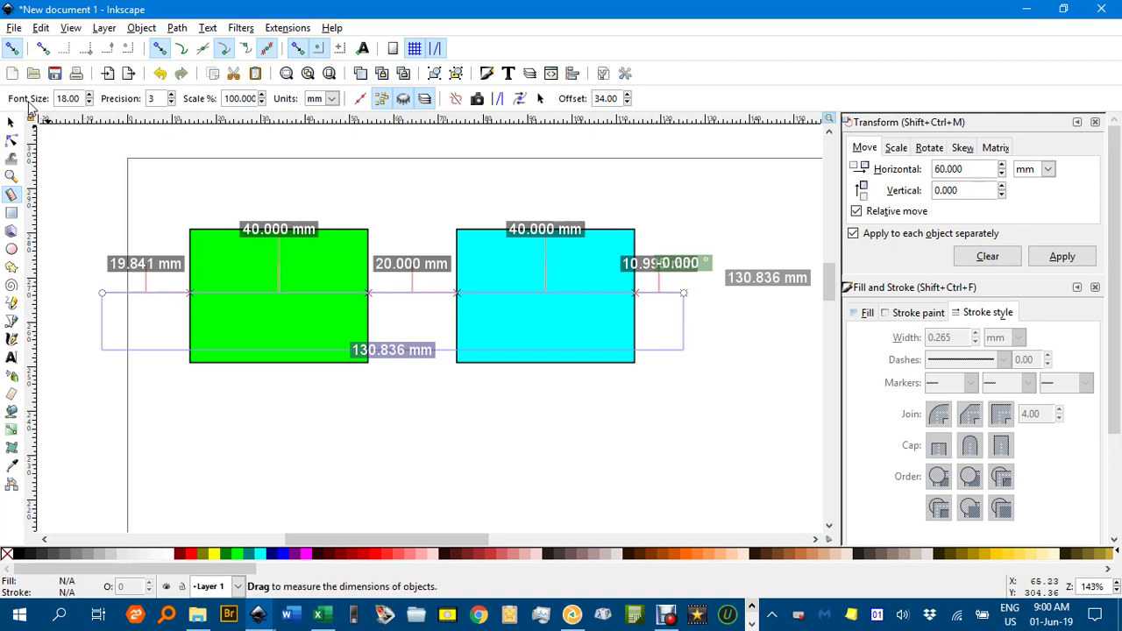
{"action": "left_click", "coordinate": [385, 103]}
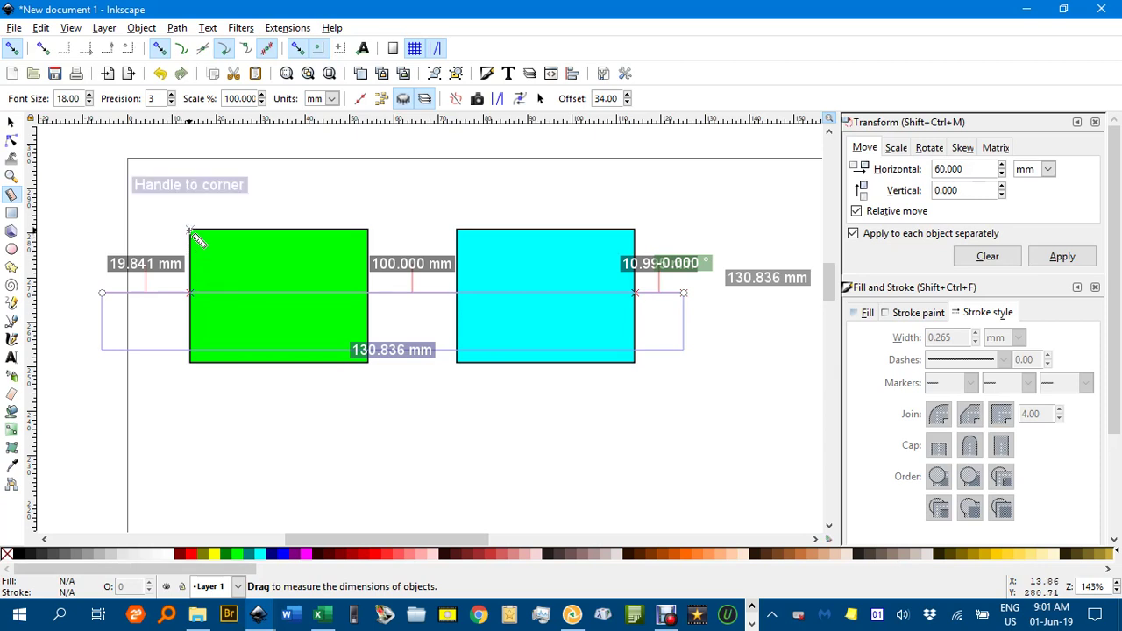
Enable cusp-node and midpoint snapping, then measure the 20 mm gap between the rectangles' top corners
{"action": "left_click", "coordinate": [224, 51]}
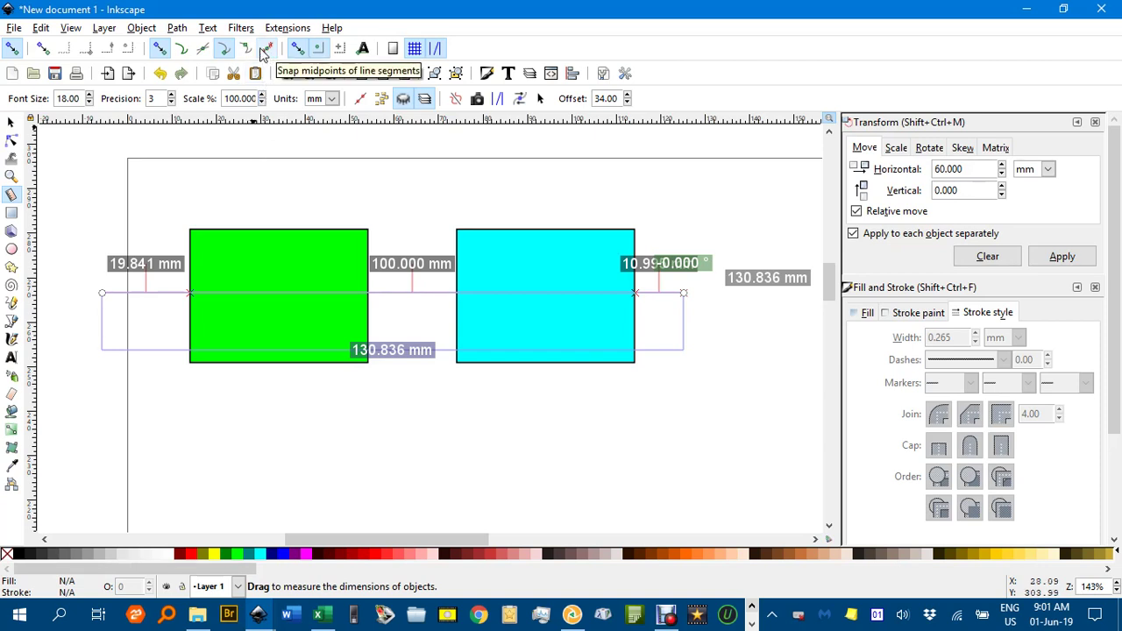
{"action": "left_click", "coordinate": [266, 49]}
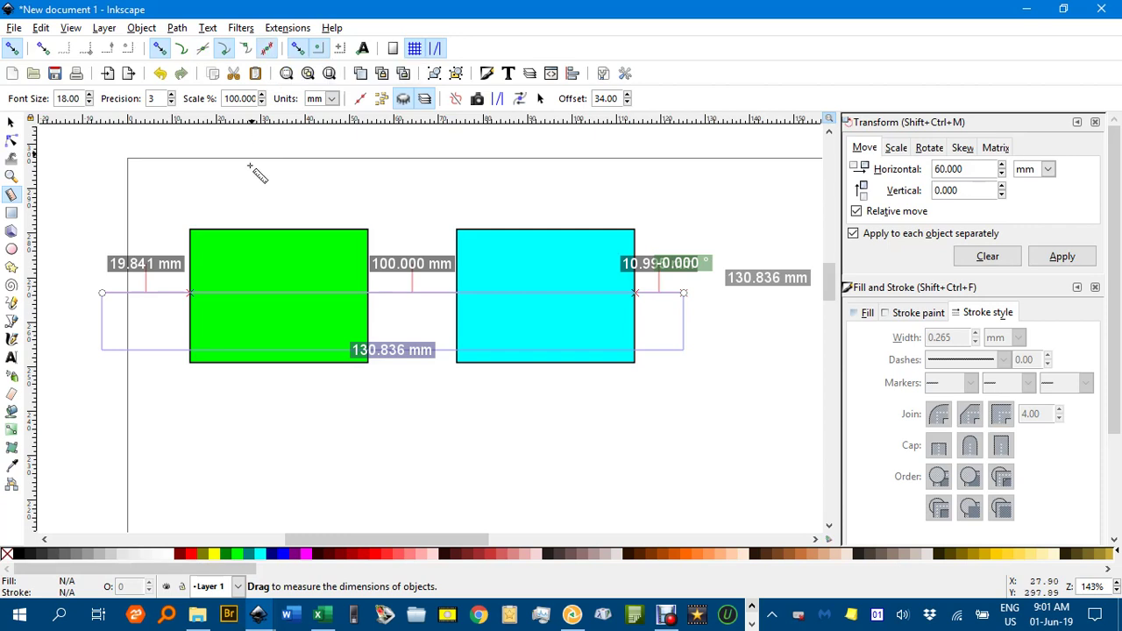
{"action": "left_click_drag", "start_coordinate": [191, 231], "coordinate": [367, 231]}
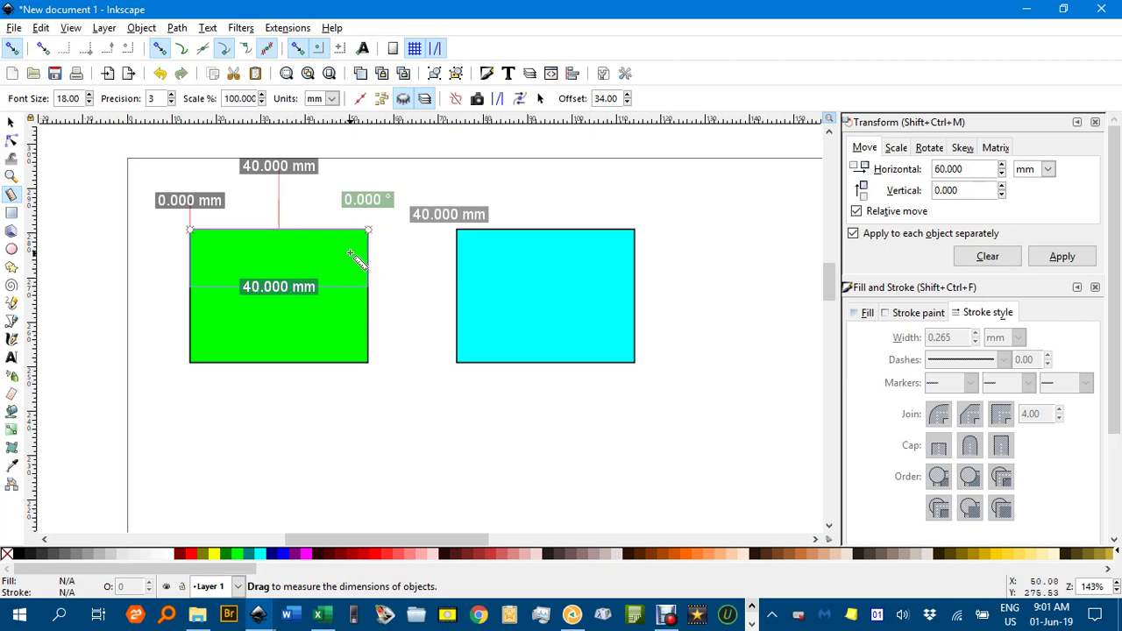
{"action": "left_click", "coordinate": [456, 231]}
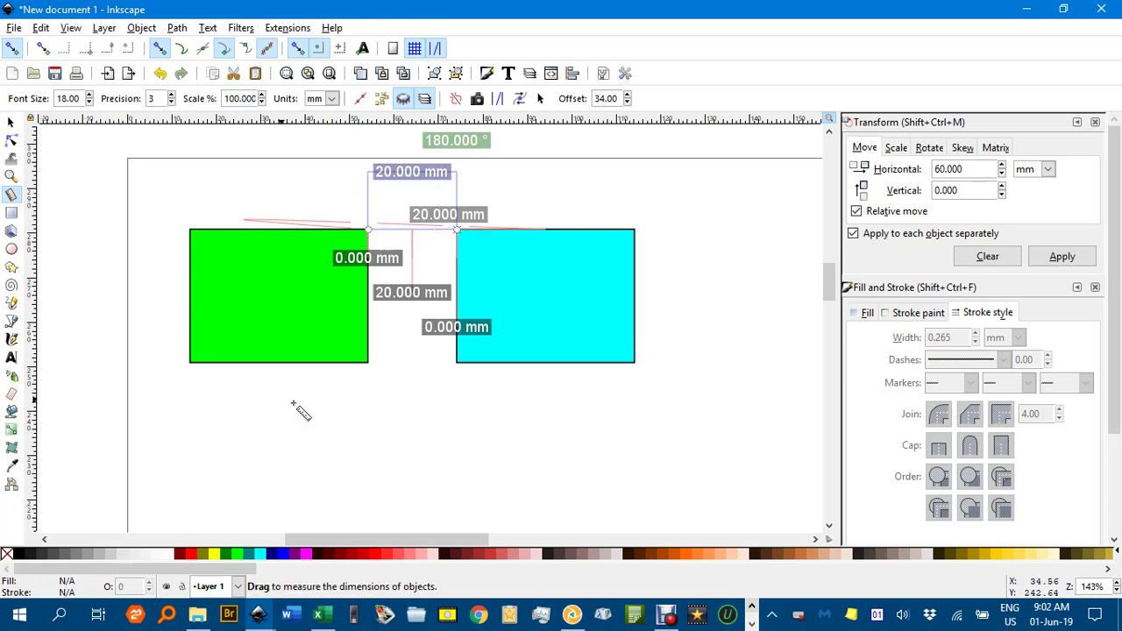
Clear the long measurement with a short drag and return to the Selector tool
{"action": "left_click_drag", "start_coordinate": [738, 475], "coordinate": [774, 476]}
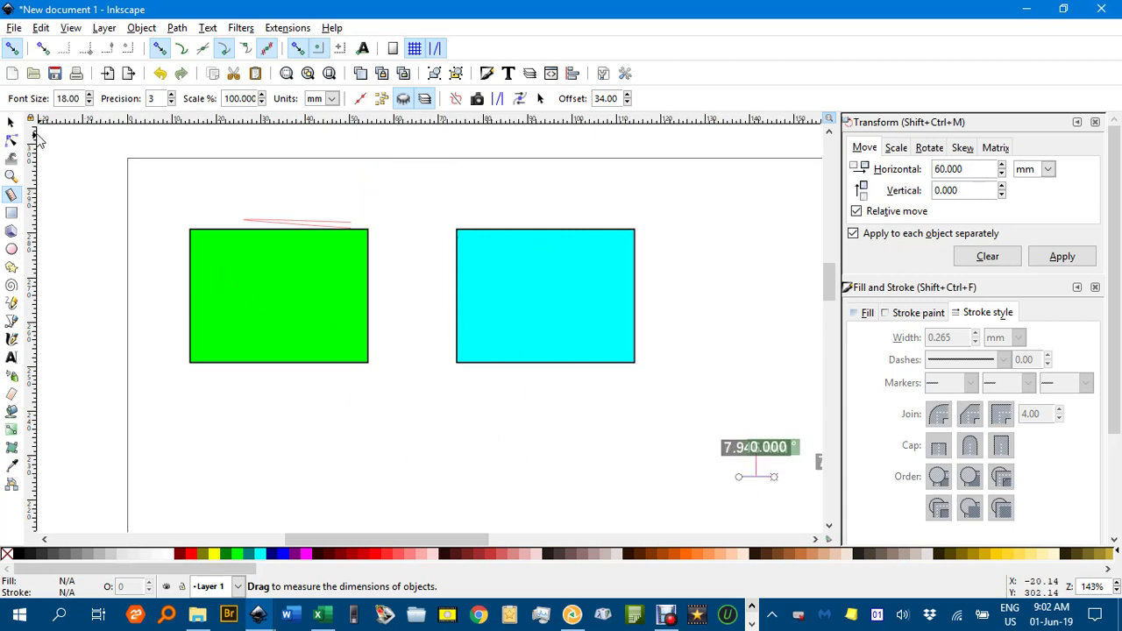
{"action": "left_click", "coordinate": [11, 123]}
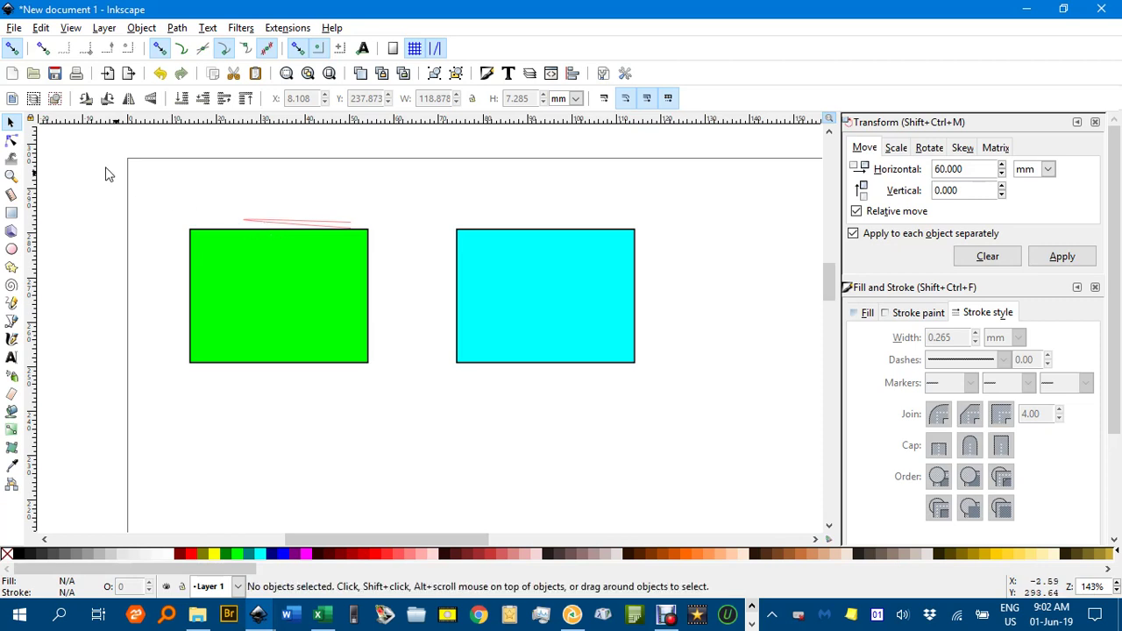
{"action": "left_click", "coordinate": [11, 195]}
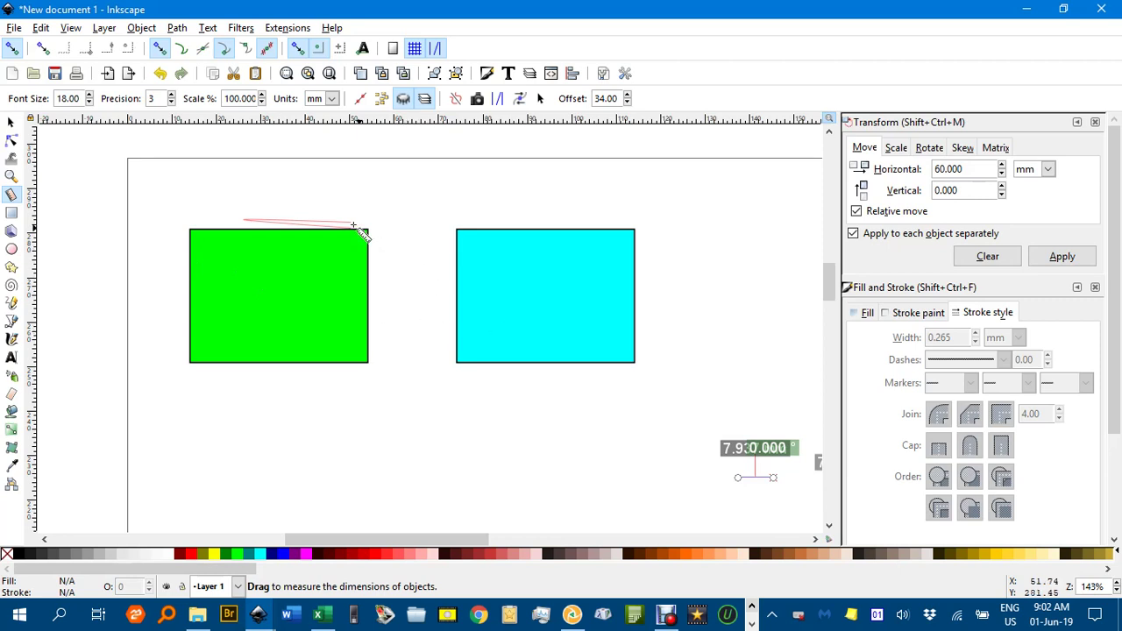
{"action": "left_click", "coordinate": [11, 122]}
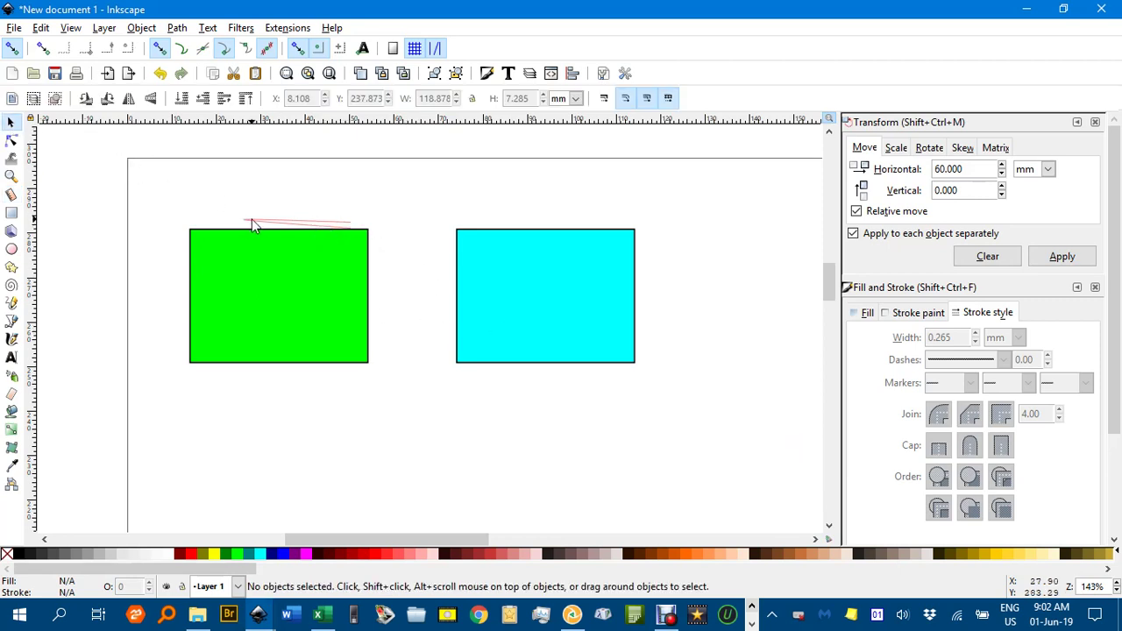
Scroll down to bring the yellow triangle into view
{"action": "scroll", "coordinate": [298, 220], "scroll_direction": "up", "scroll_amount": 3}
{"action": "scroll", "coordinate": [296, 229], "scroll_direction": "down", "scroll_amount": 4}
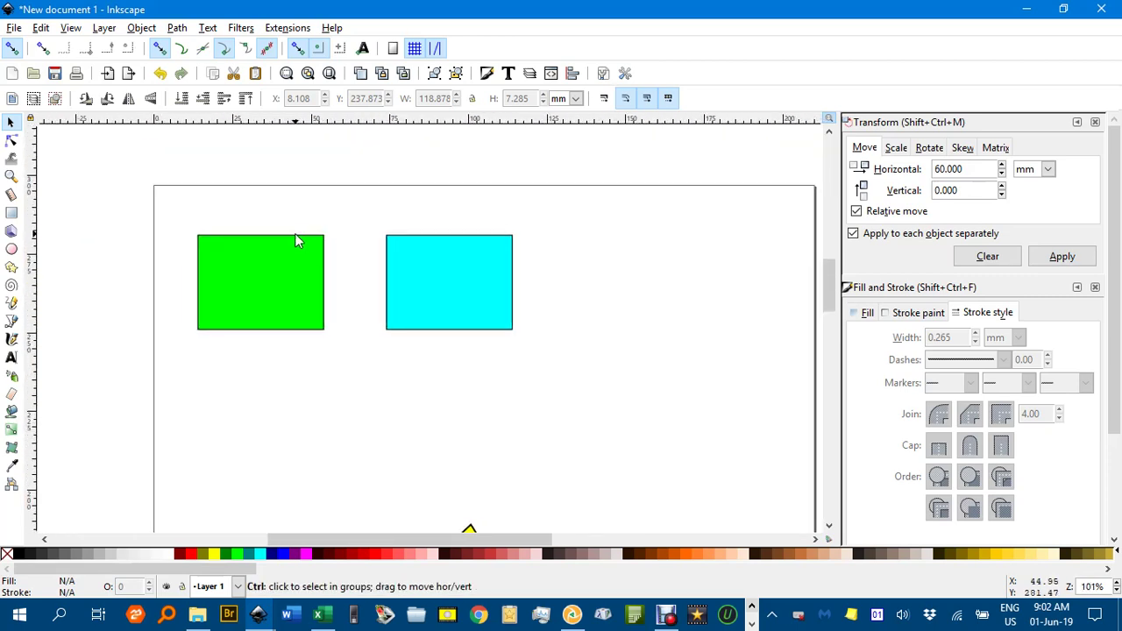
{"action": "scroll", "coordinate": [295, 233], "scroll_direction": "up", "scroll_amount": 1}
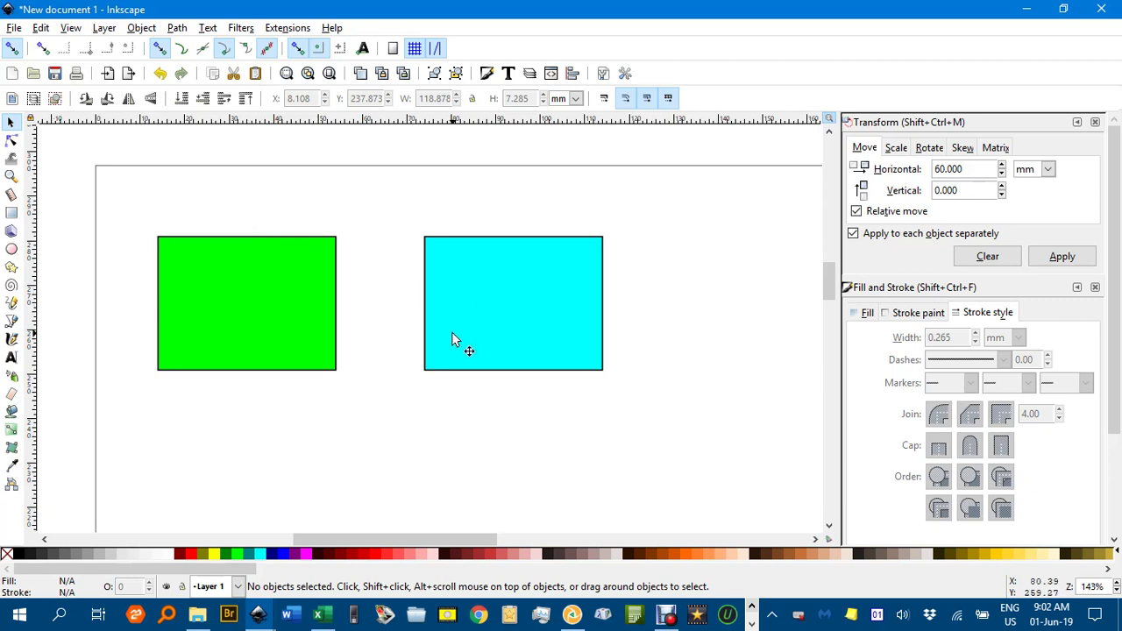
{"action": "scroll", "coordinate": [482, 376], "scroll_direction": "down", "scroll_amount": 5}
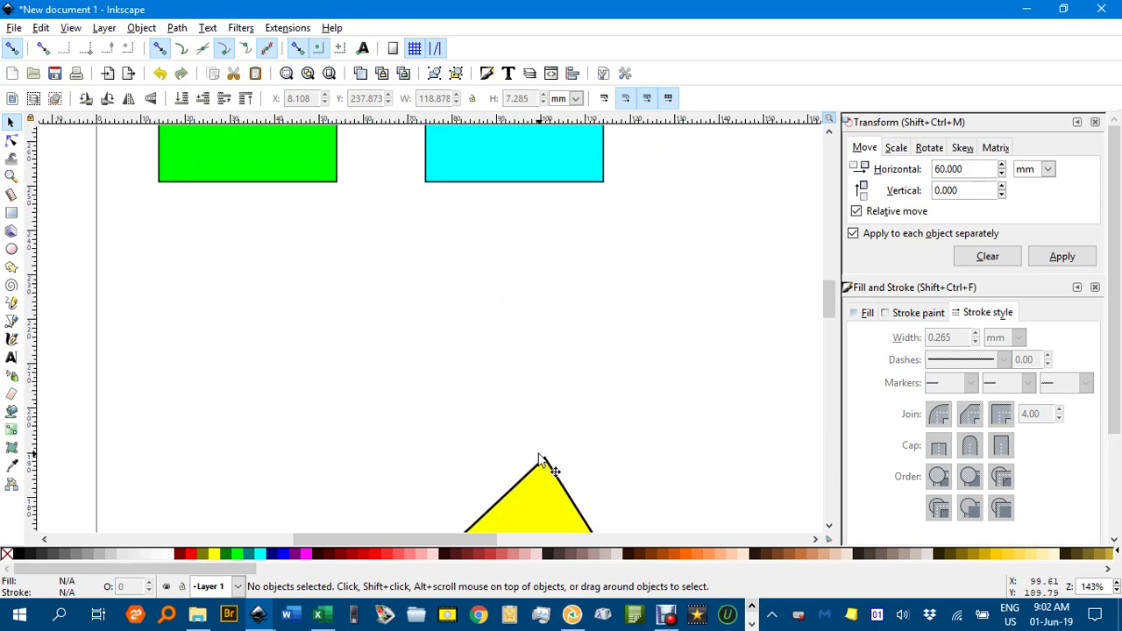
{"action": "scroll", "coordinate": [540, 459], "scroll_direction": "down", "scroll_amount": 9}
{"action": "scroll", "coordinate": [493, 278], "scroll_direction": "down", "scroll_amount": 1, "text": "ctrl"}
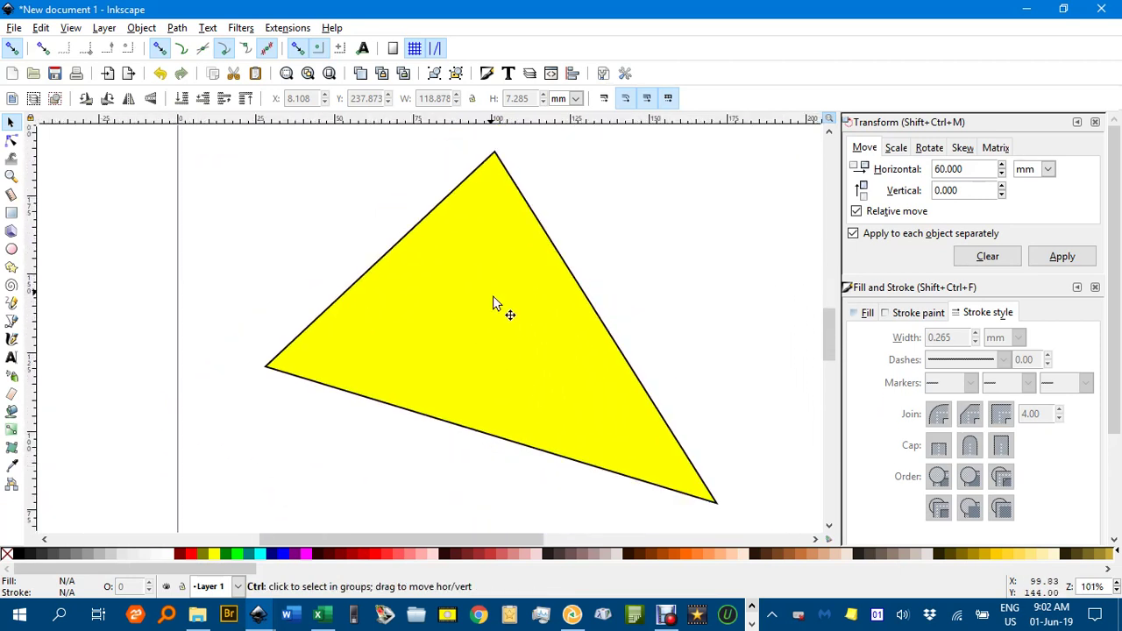
{"action": "left_click_drag", "start_coordinate": [493, 299], "coordinate": [453, 294]}
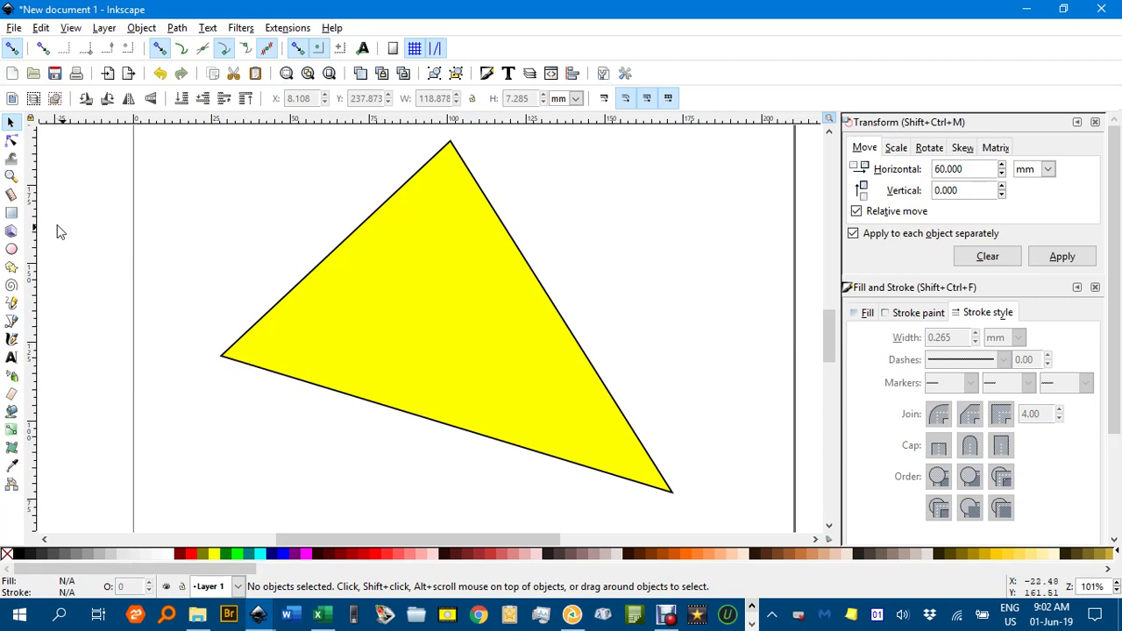
Measure between the triangle's vertices, reading the 150 mm base and the 100 mm side at 60°
{"action": "left_click", "coordinate": [13, 197]}
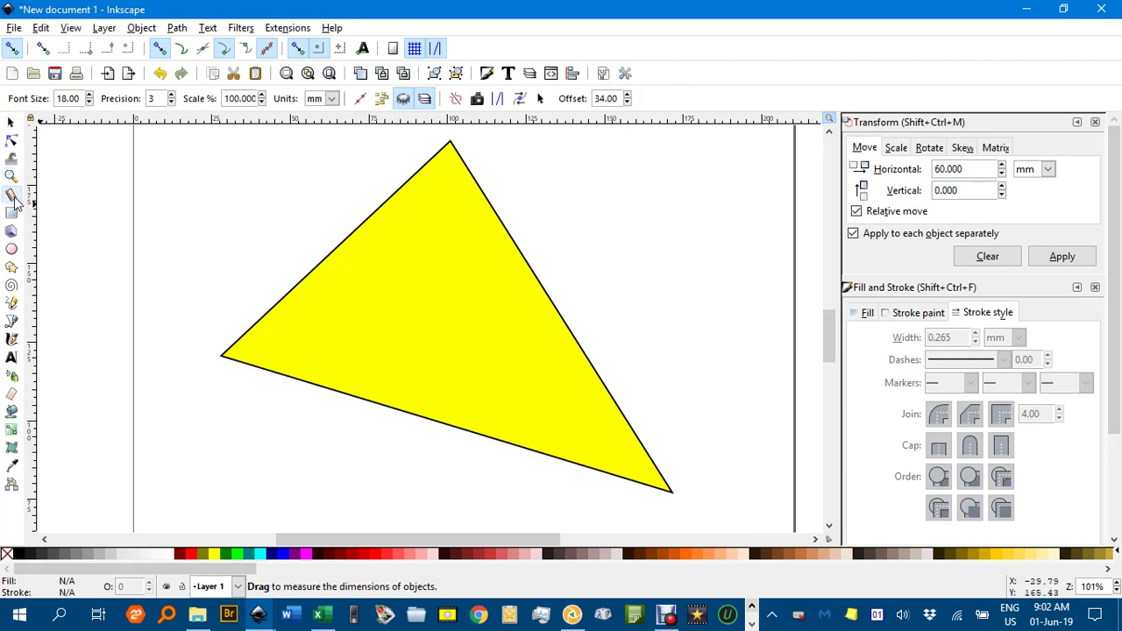
{"action": "left_click_drag", "start_coordinate": [224, 355], "coordinate": [672, 492]}
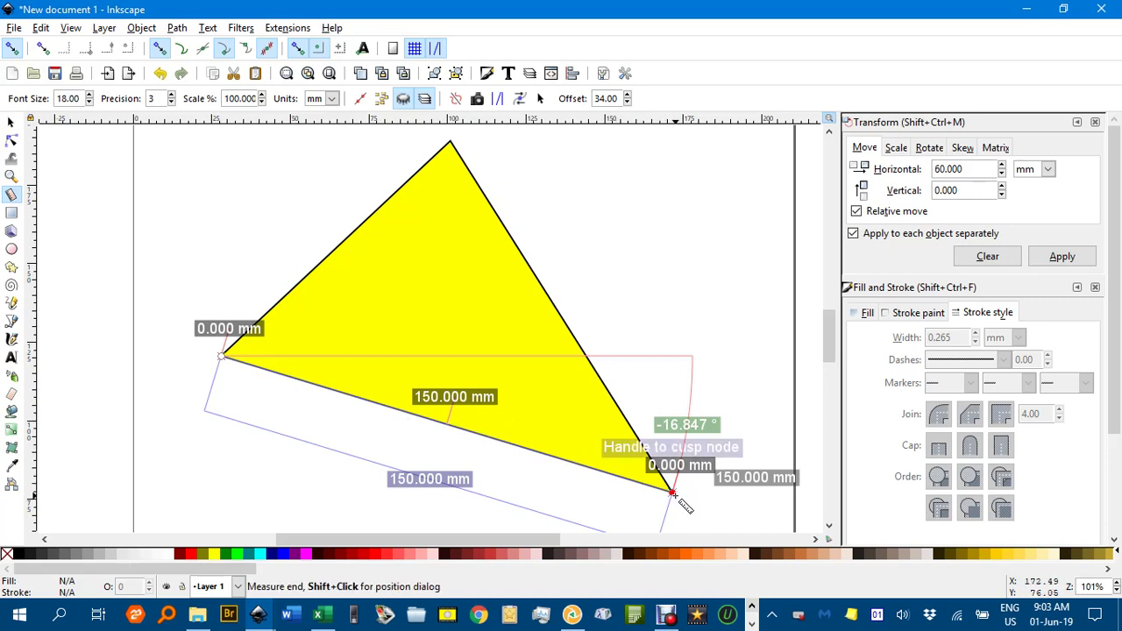
{"action": "left_click_drag", "start_coordinate": [672, 493], "coordinate": [337, 250]}
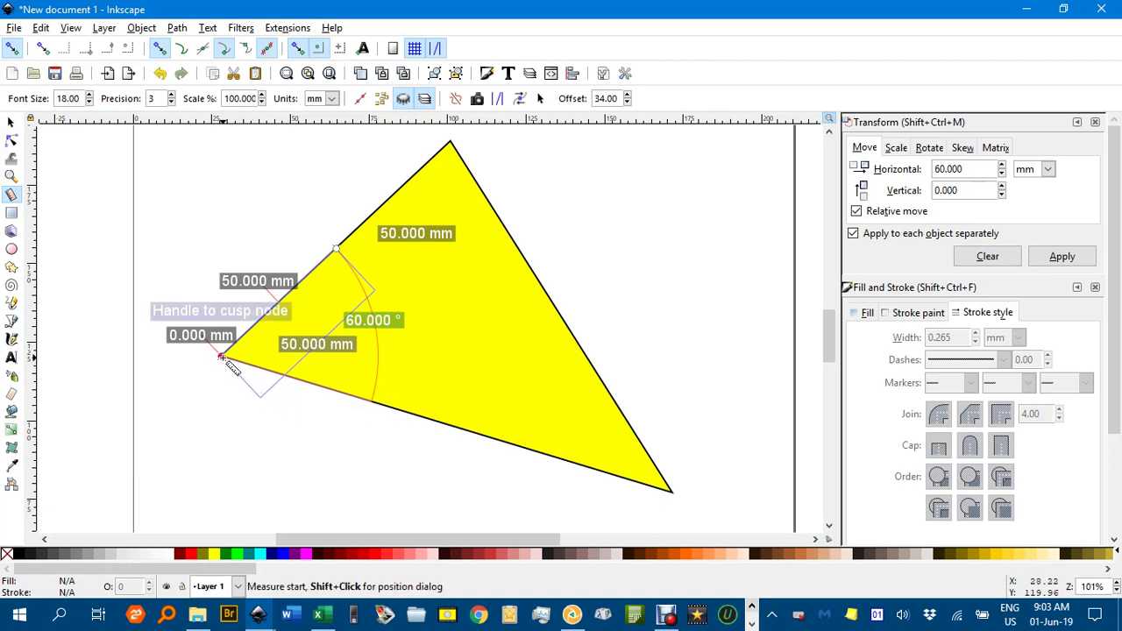
{"action": "left_click_drag", "start_coordinate": [222, 358], "coordinate": [673, 492]}
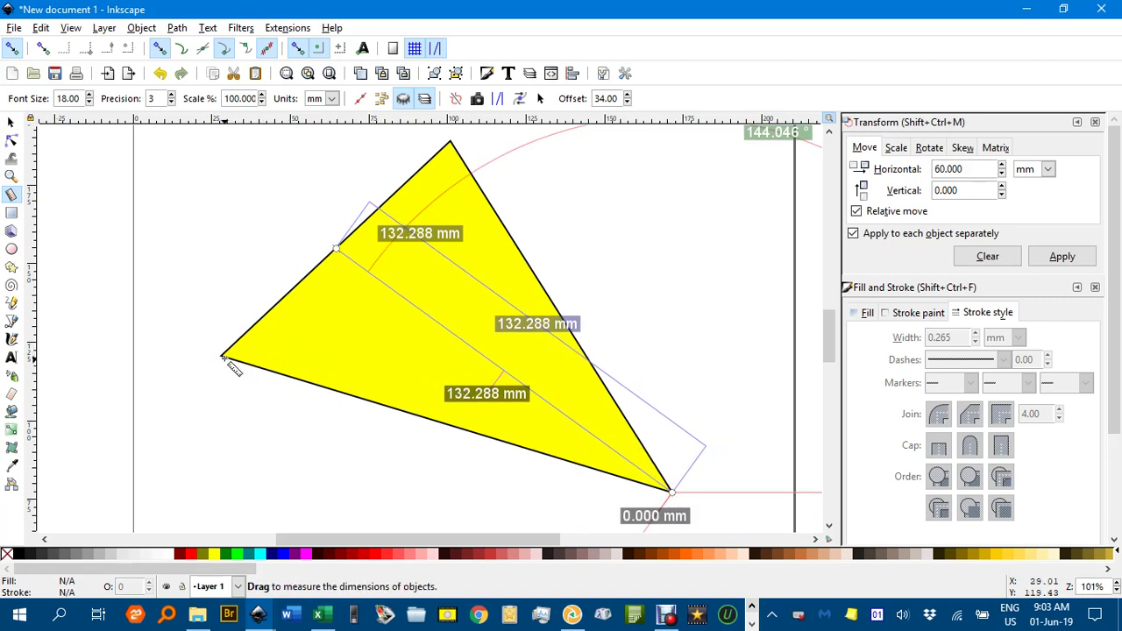
{"action": "mouse_move", "coordinate": [221, 358]}
{"action": "left_mouse_down"}
{"action": "mouse_move", "coordinate": [644, 478]}
{"action": "mouse_move", "coordinate": [674, 504]}
{"action": "mouse_move", "coordinate": [671, 492]}
{"action": "left_mouse_up"}
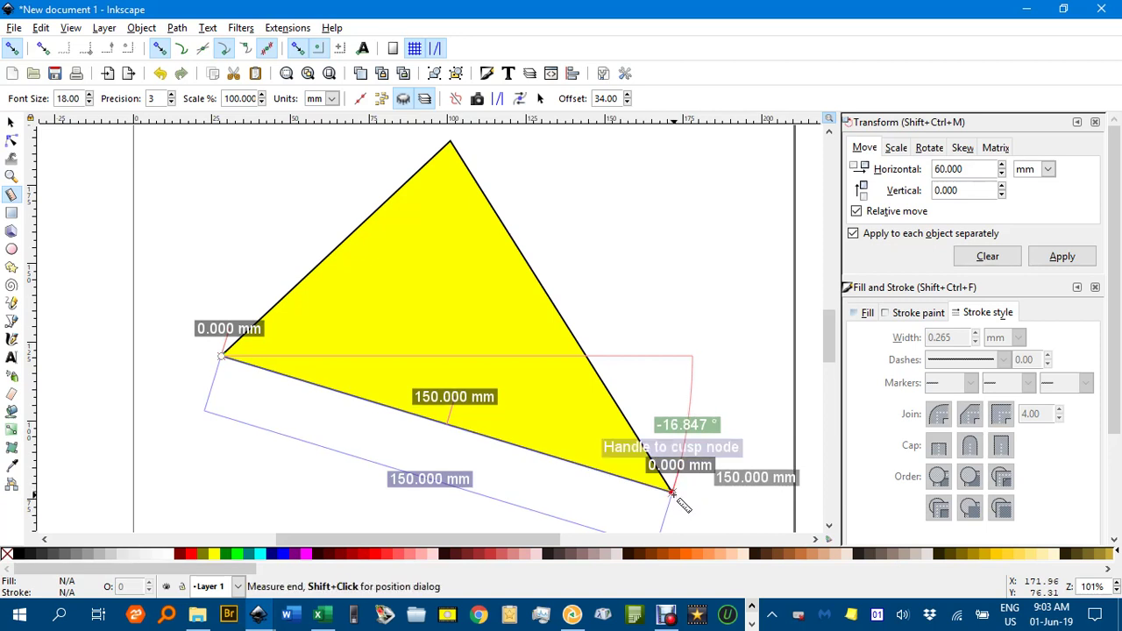
{"action": "left_click_drag", "start_coordinate": [671, 492], "coordinate": [452, 145]}
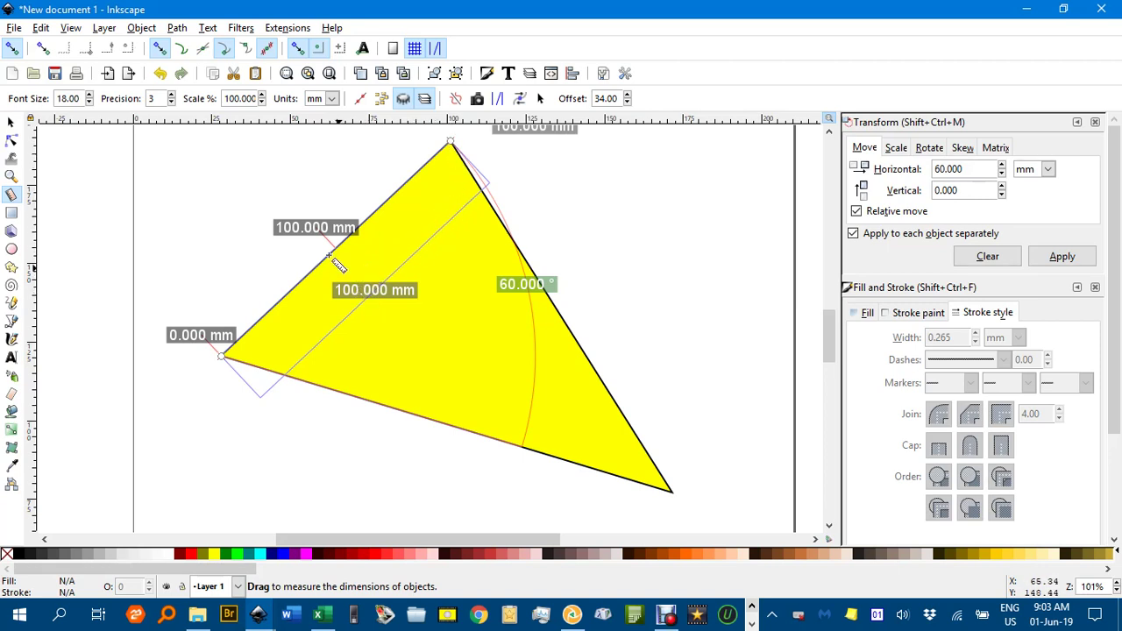
Turn on Show hidden intersections and Measure all layers for the triangle measurement
{"action": "left_click", "coordinate": [359, 99]}
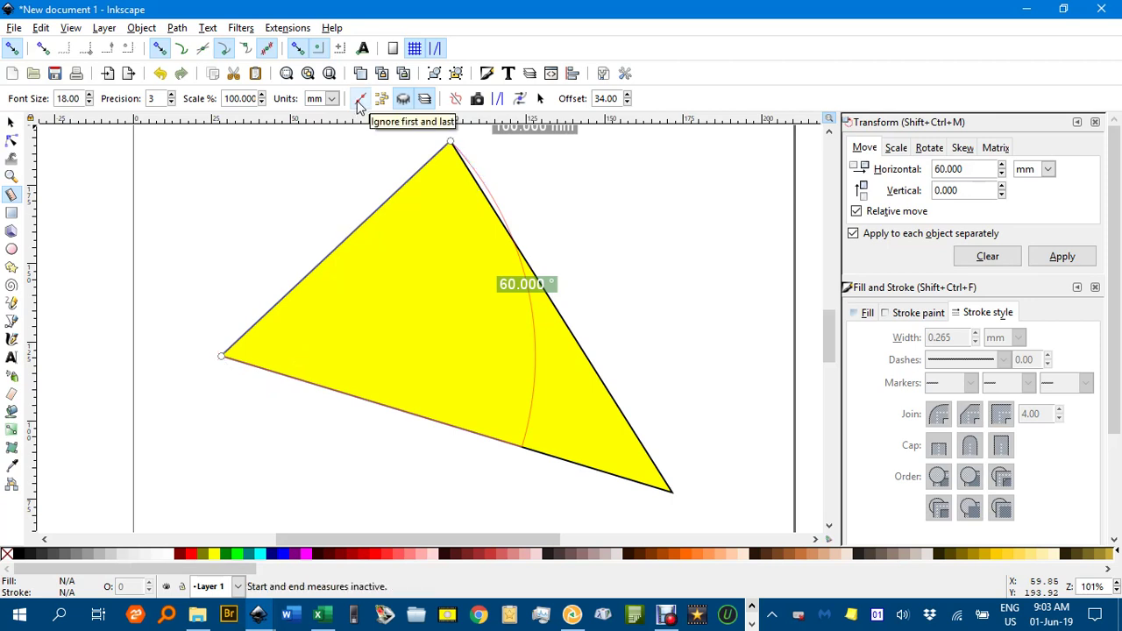
{"action": "left_click", "coordinate": [357, 102]}
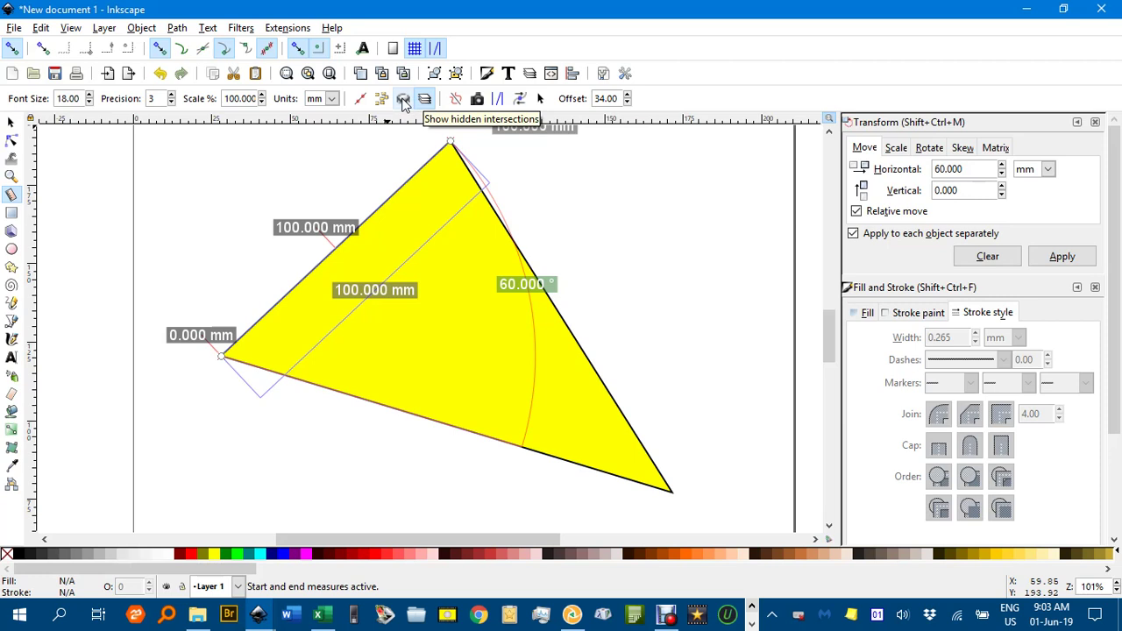
{"action": "left_click", "coordinate": [403, 99]}
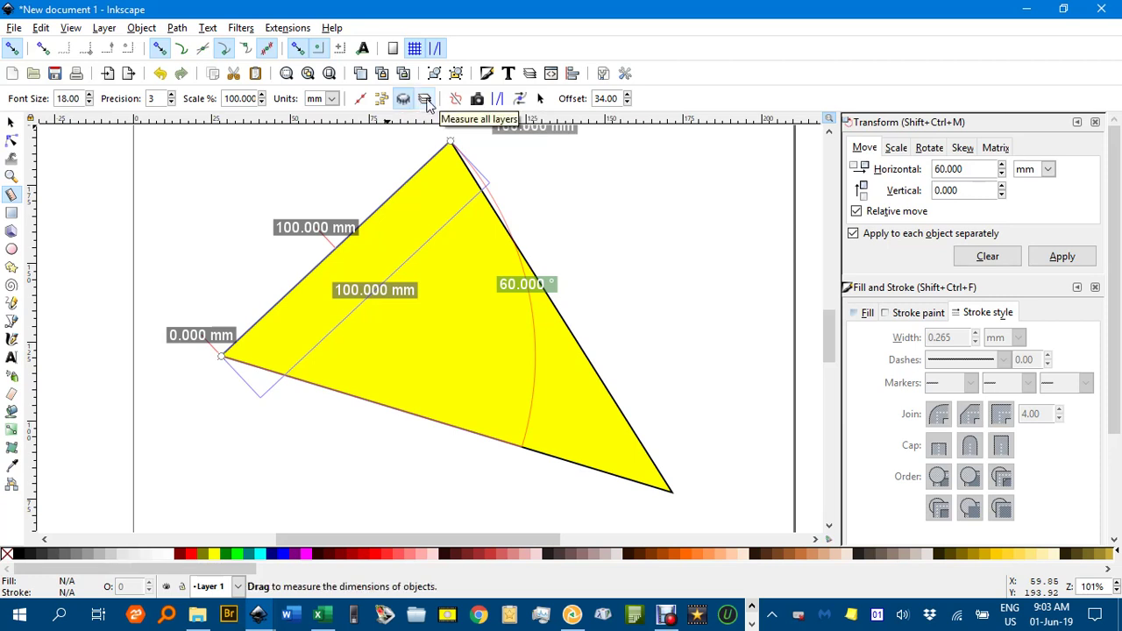
{"action": "left_click", "coordinate": [426, 100]}
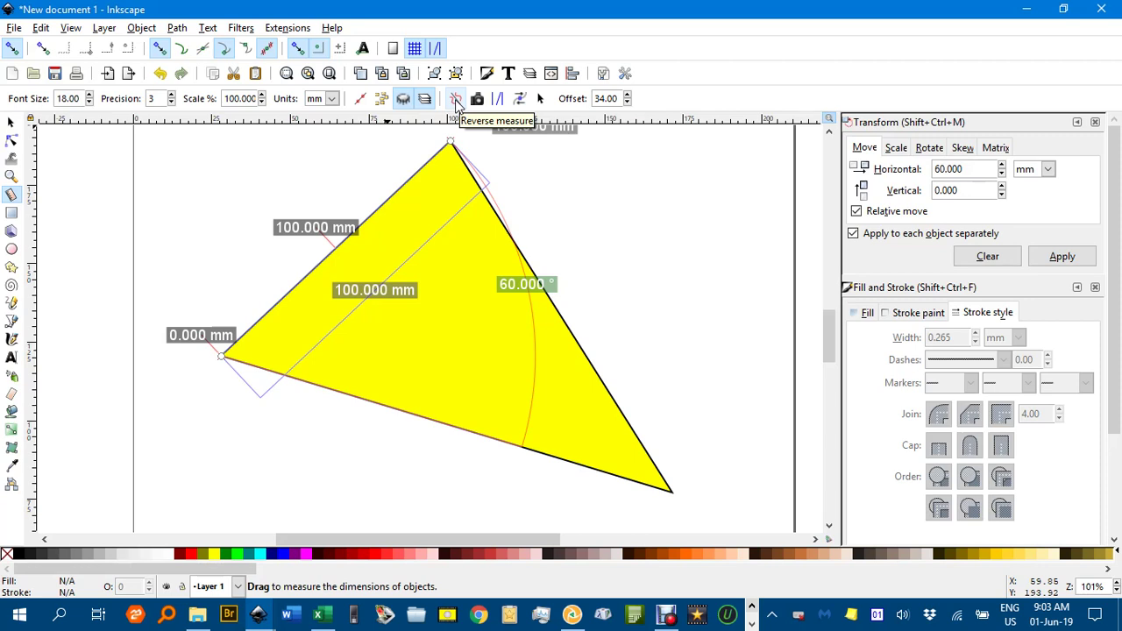
Toggle Reverse measure twice, ending back on the 60.000° reading
{"action": "left_click", "coordinate": [455, 100]}
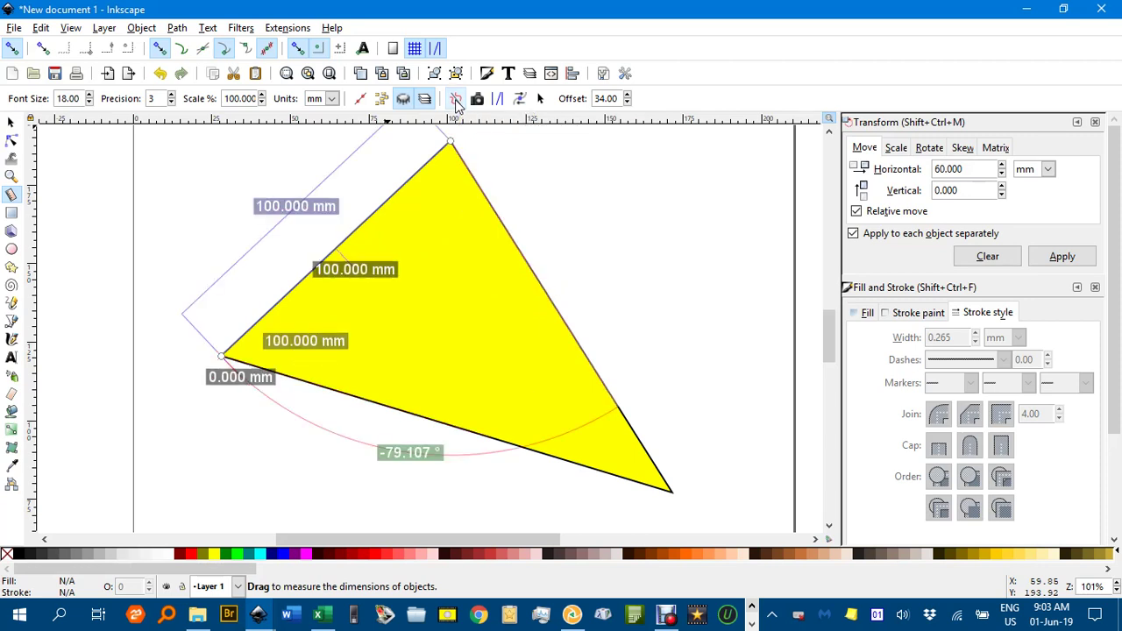
{"action": "left_click", "coordinate": [455, 99]}
{"action": "left_click", "coordinate": [455, 99]}
{"action": "left_click", "coordinate": [455, 99]}
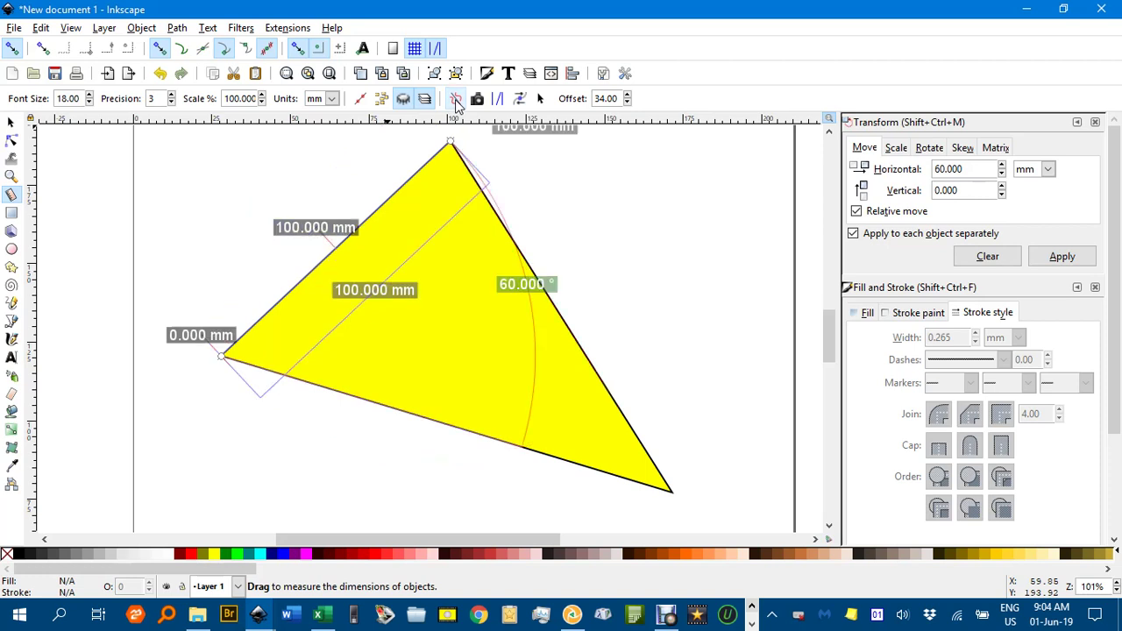
Convert the measurement into dimension marks and ungroup the 18-object measurement group
{"action": "left_click", "coordinate": [521, 99]}
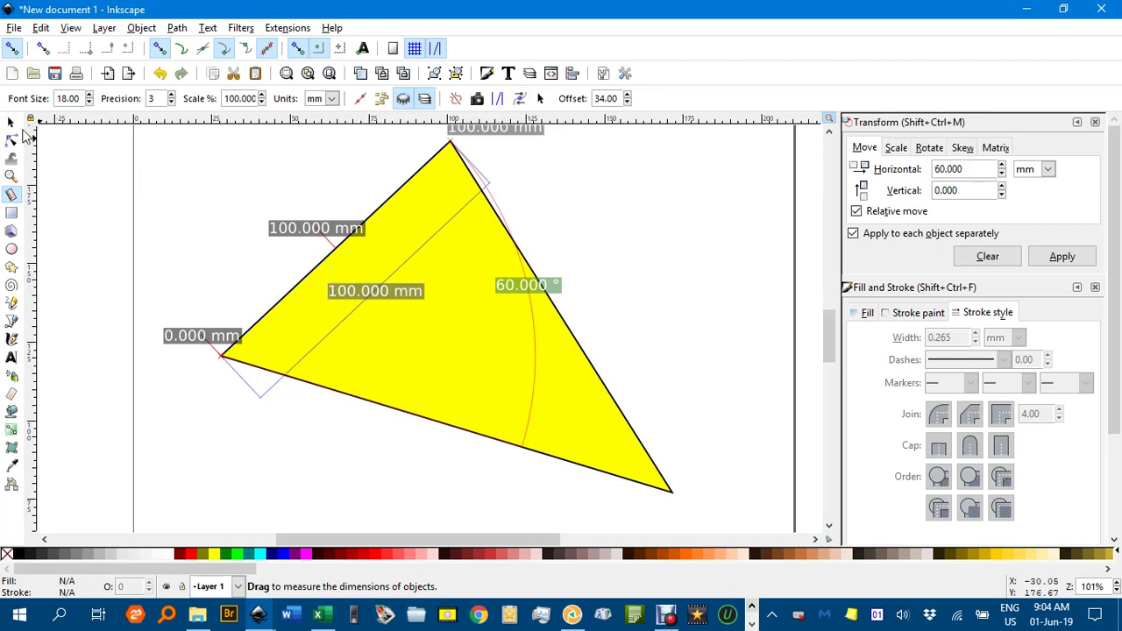
{"action": "left_click", "coordinate": [11, 124]}
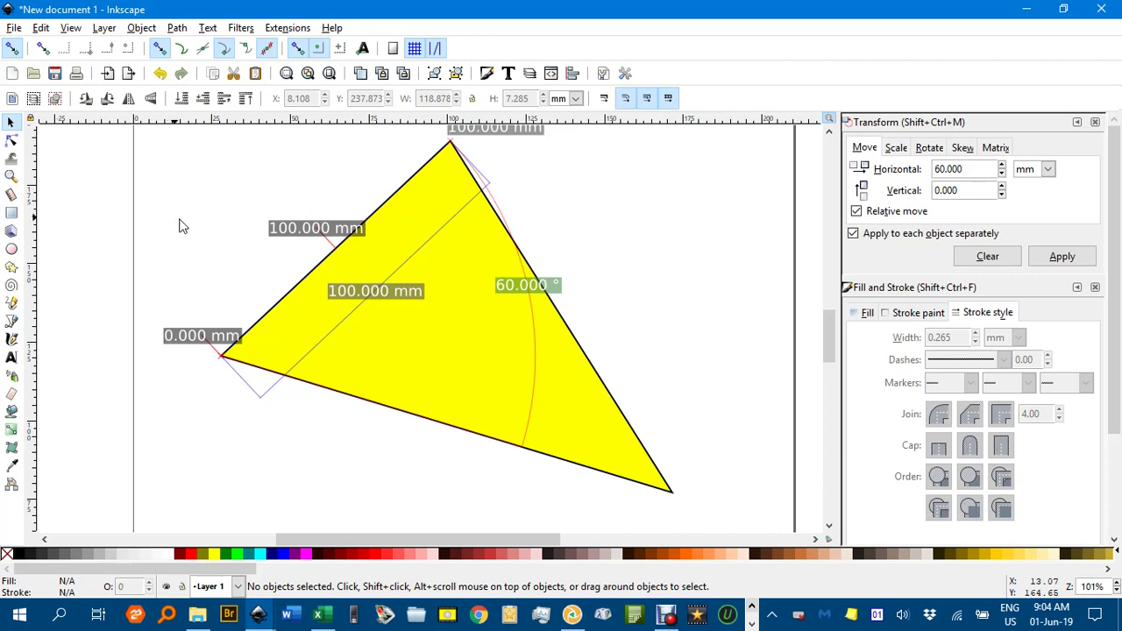
{"action": "left_click", "coordinate": [386, 317]}
{"action": "left_click_drag", "start_coordinate": [386, 317], "coordinate": [365, 309]}
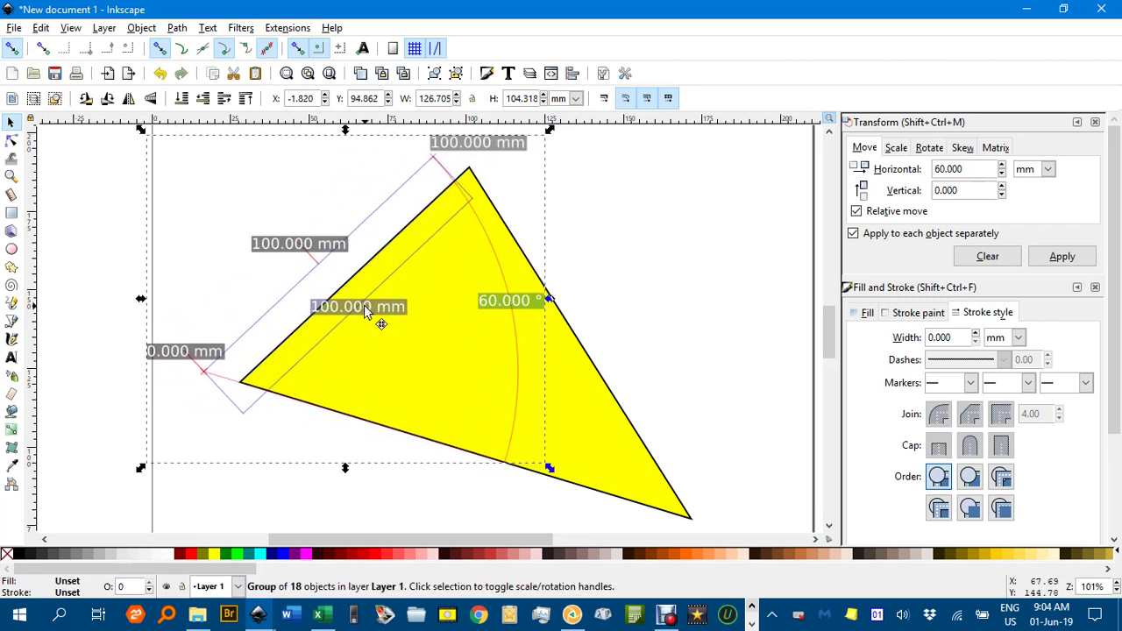
{"action": "key", "text": "ctrl+z"}
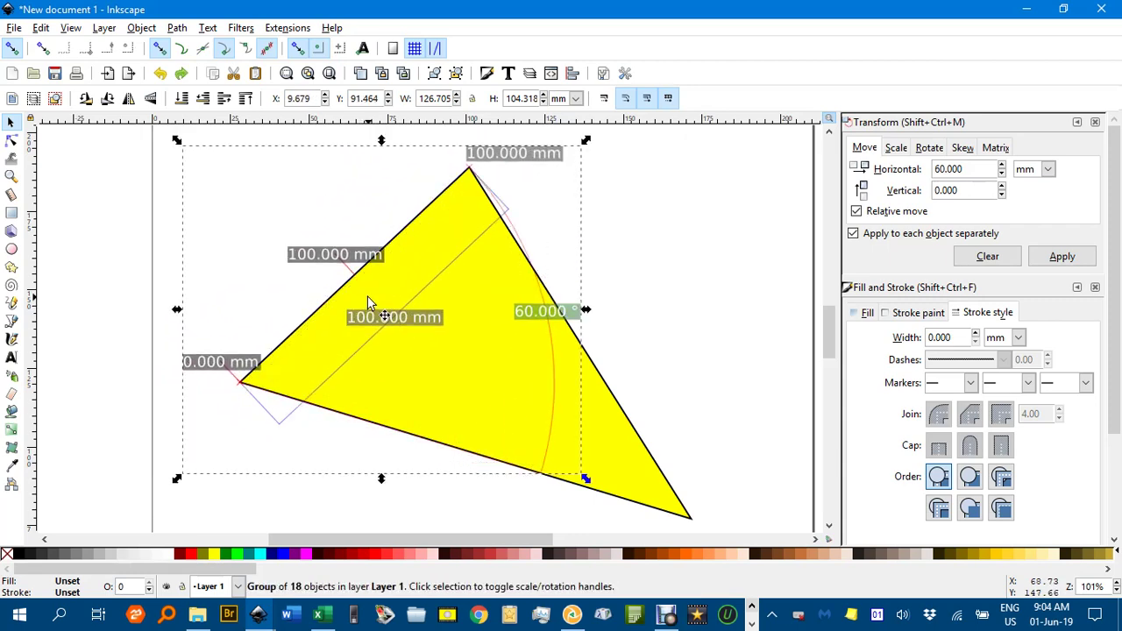
{"action": "left_click", "coordinate": [660, 239]}
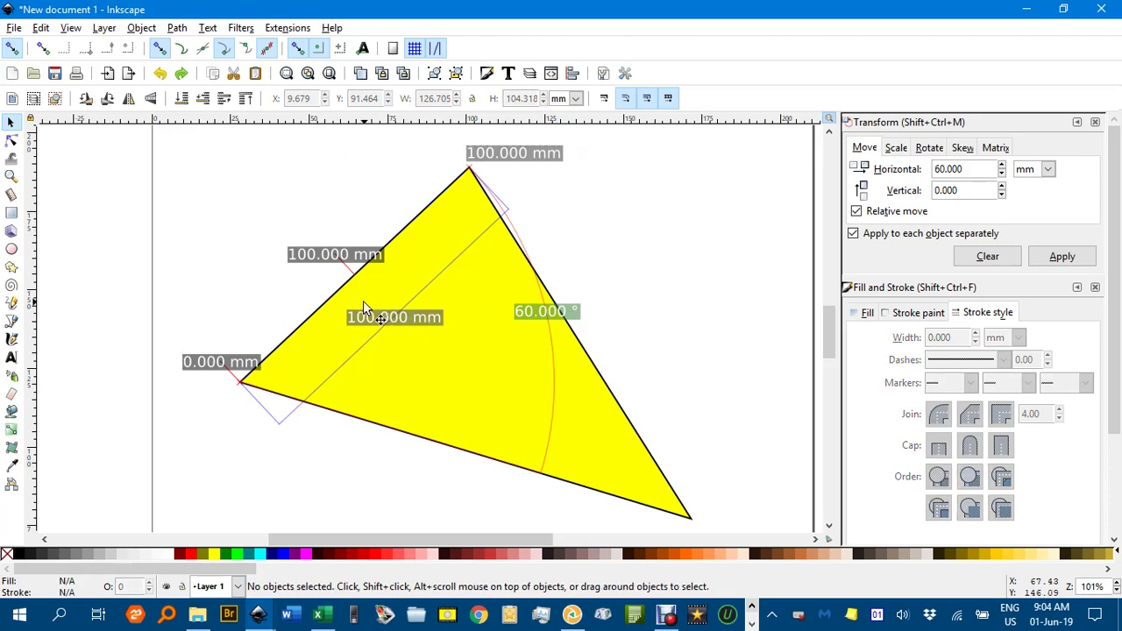
{"action": "left_click", "coordinate": [190, 362]}
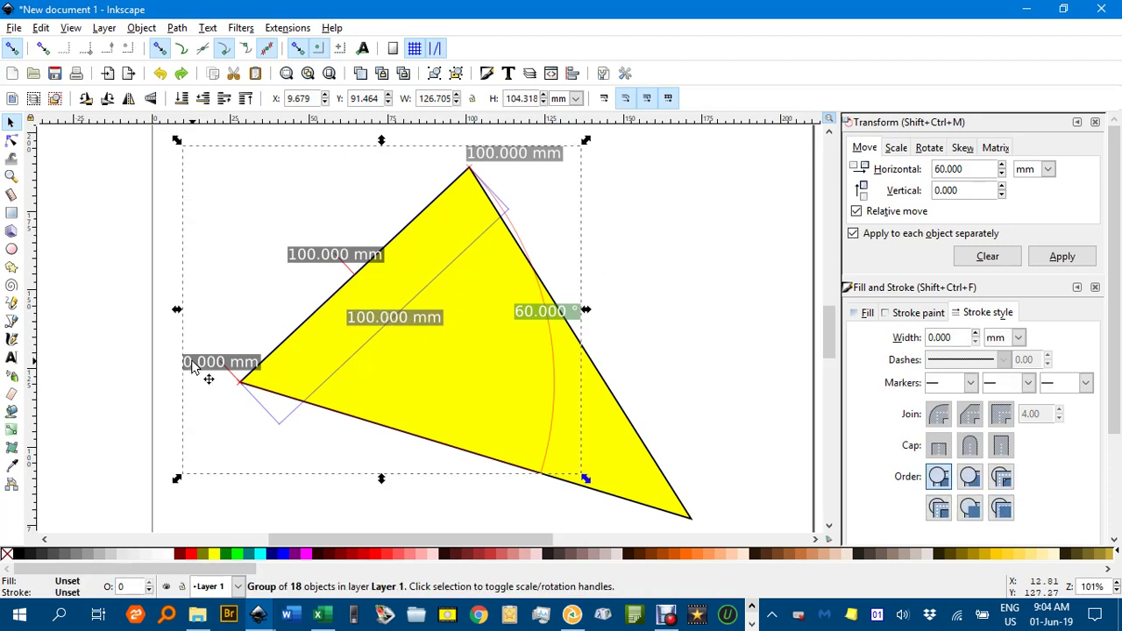
{"action": "key", "text": "ctrl+shift+g"}
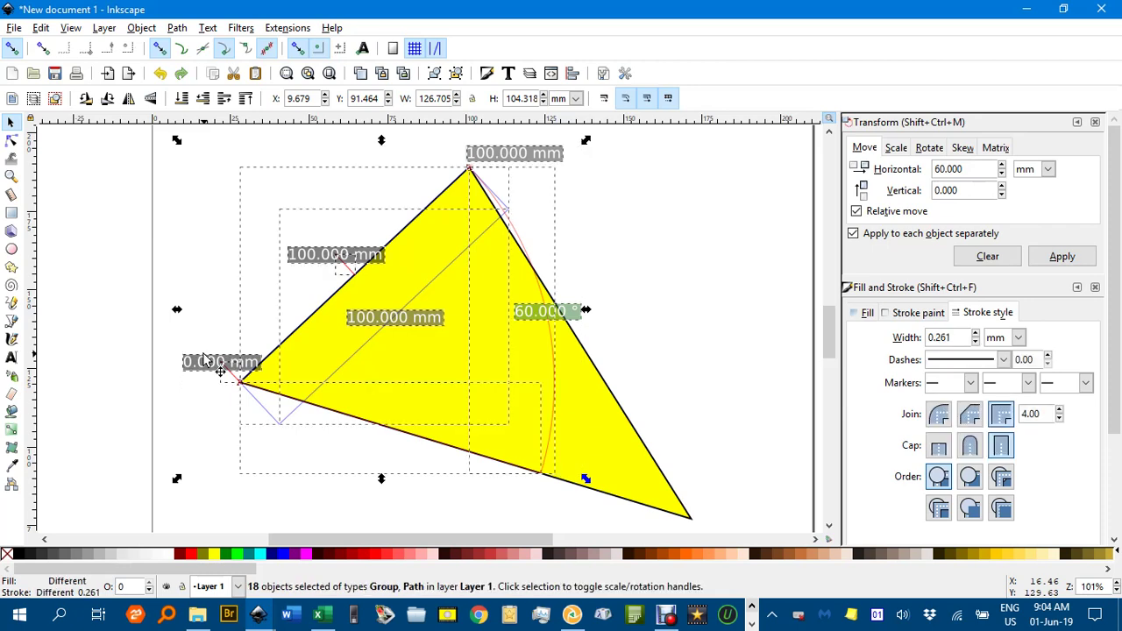
Delete the 0.000 mm, 60.000° and extra 100.000 mm labels, keeping the left-edge 100.000 mm label
{"action": "left_click", "coordinate": [218, 348]}
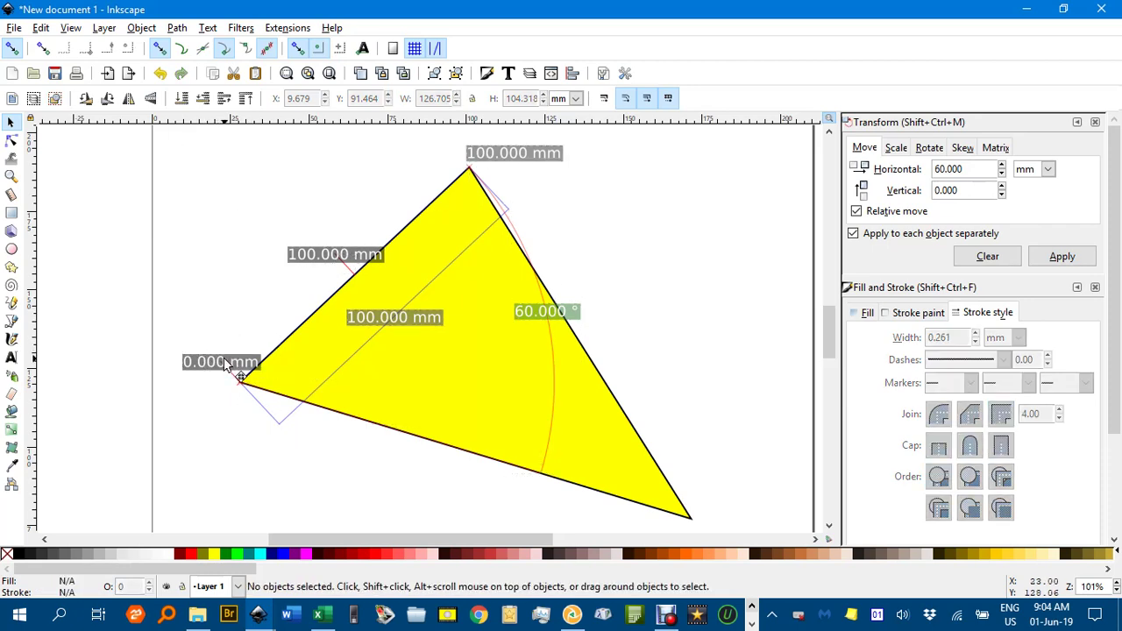
{"action": "left_click", "coordinate": [226, 361]}
{"action": "key", "text": "Delete"}
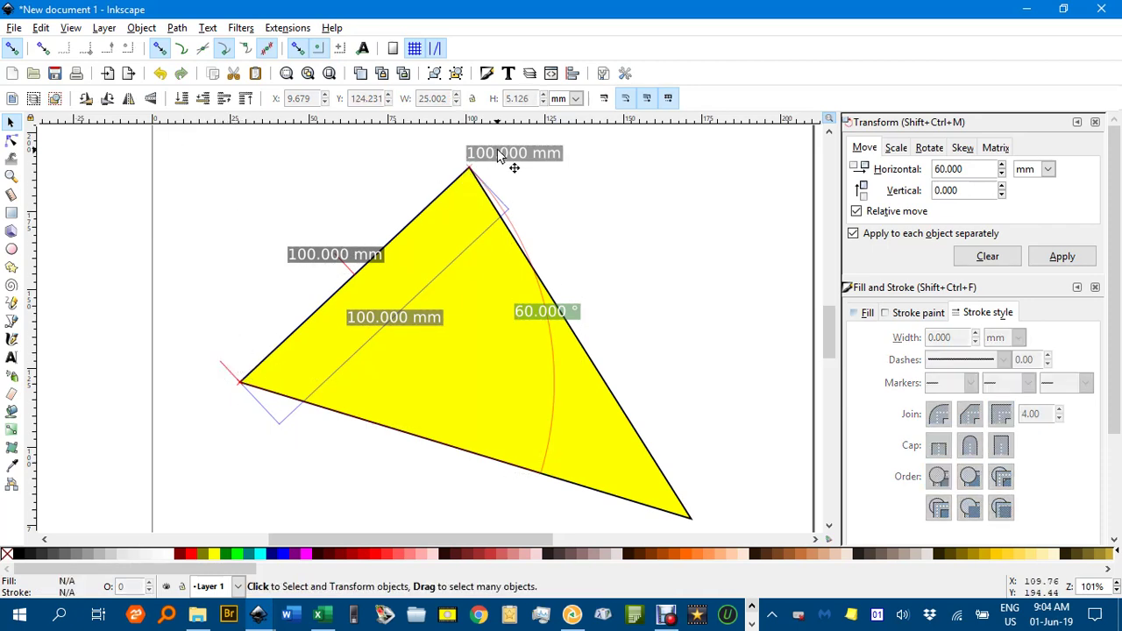
{"action": "left_click", "coordinate": [499, 156]}
{"action": "key", "text": "Delete"}
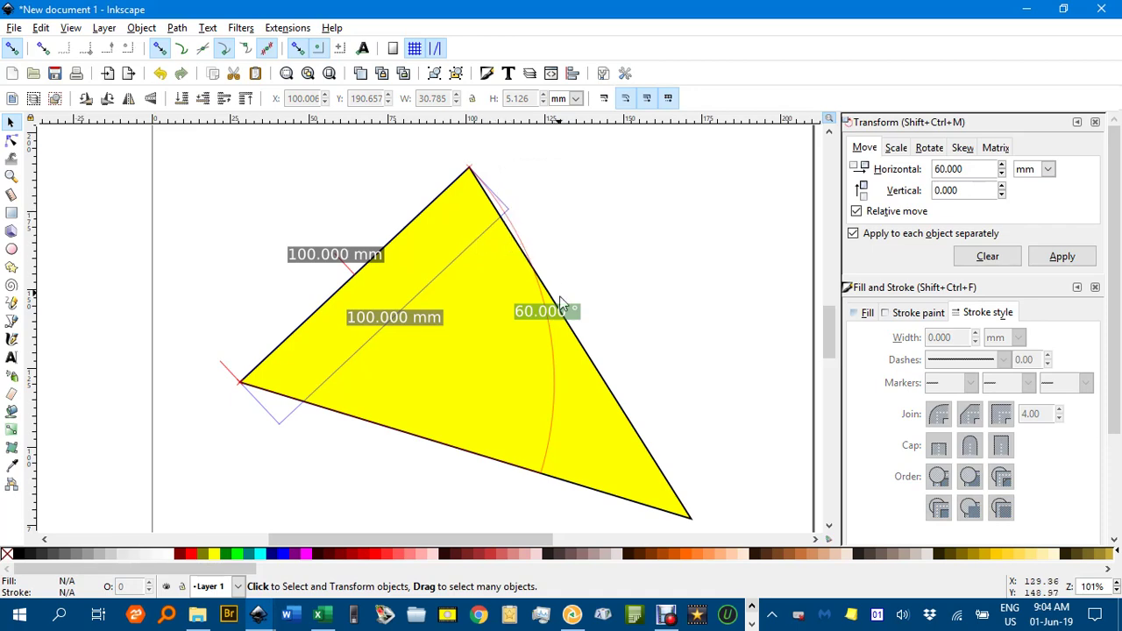
{"action": "left_click", "coordinate": [569, 321]}
{"action": "key", "text": "Delete"}
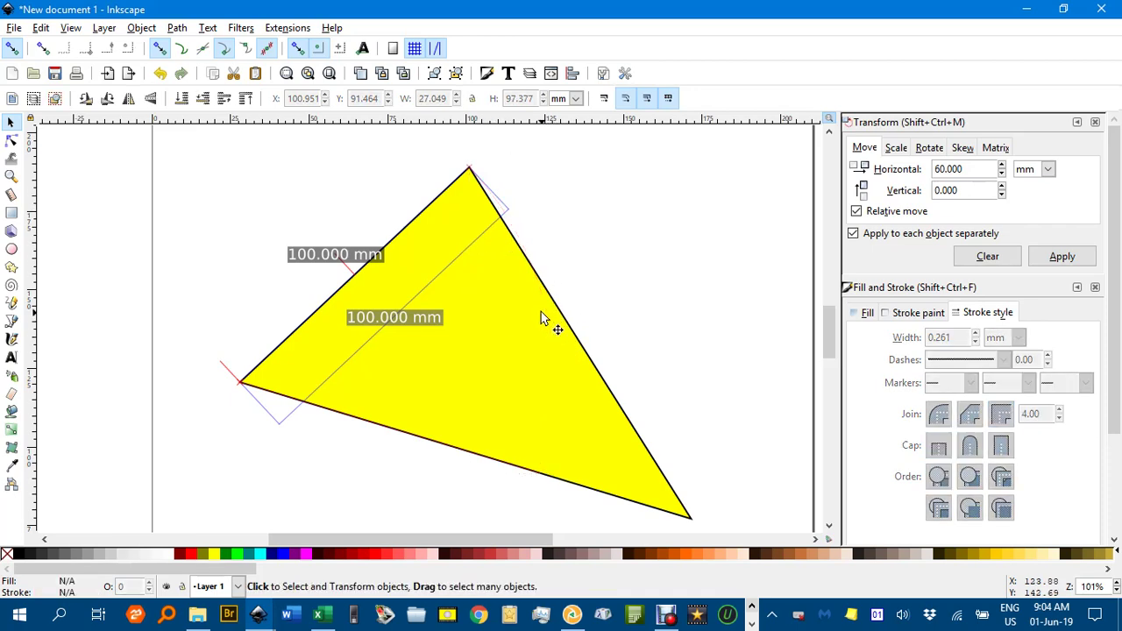
{"action": "left_click", "coordinate": [422, 321]}
{"action": "key", "text": "Delete"}
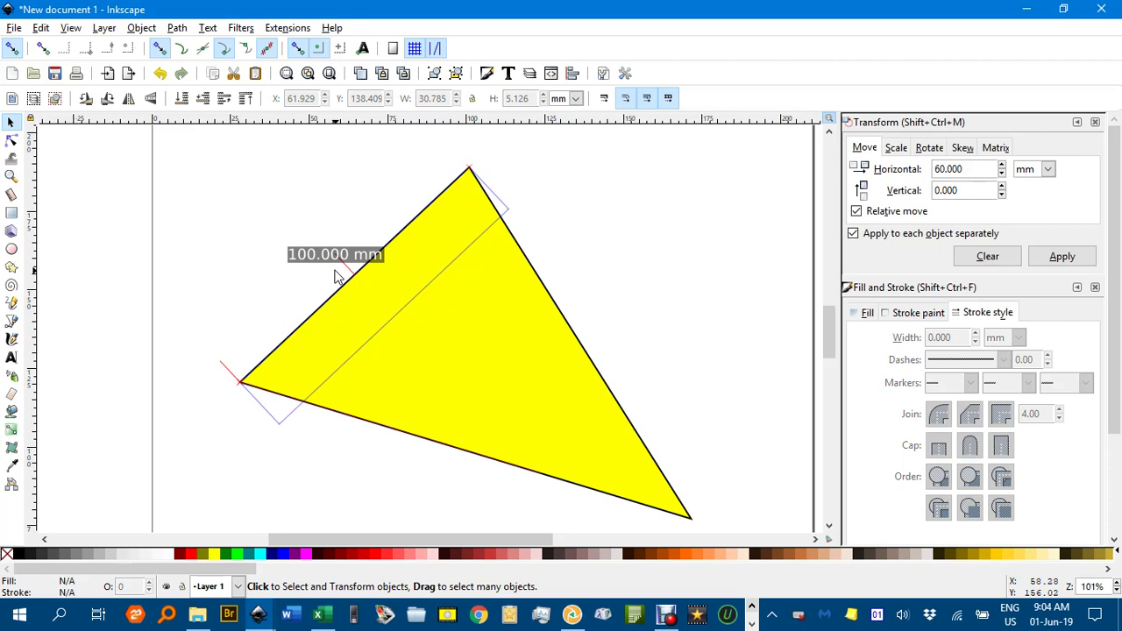
{"action": "left_click", "coordinate": [365, 281]}
{"action": "key", "text": "Delete"}
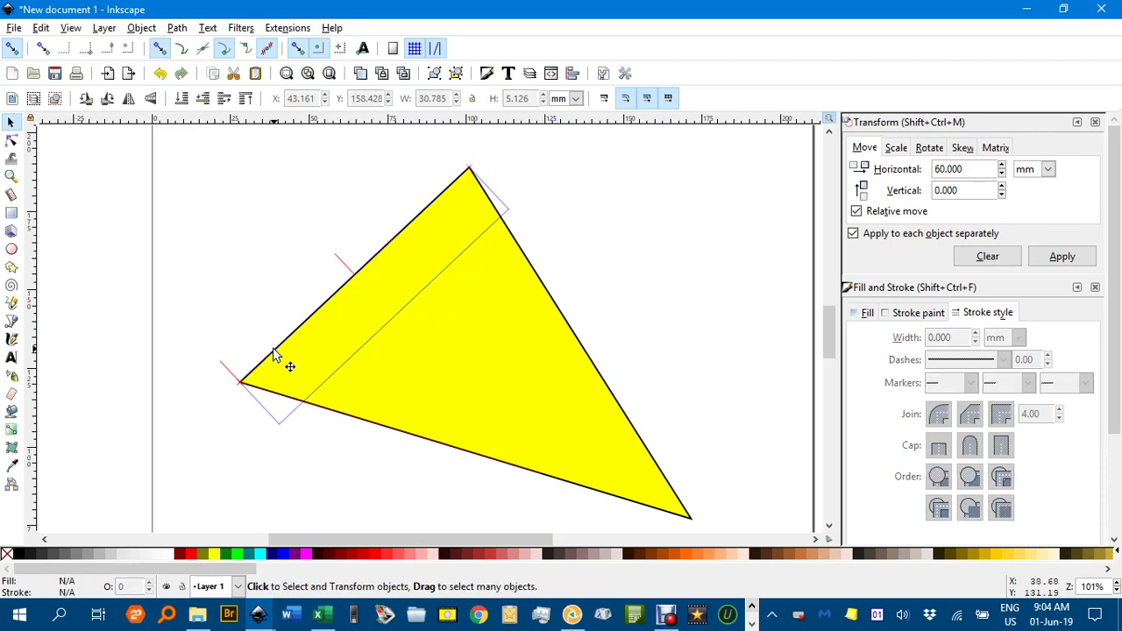
{"action": "key", "text": "ctrl+z"}
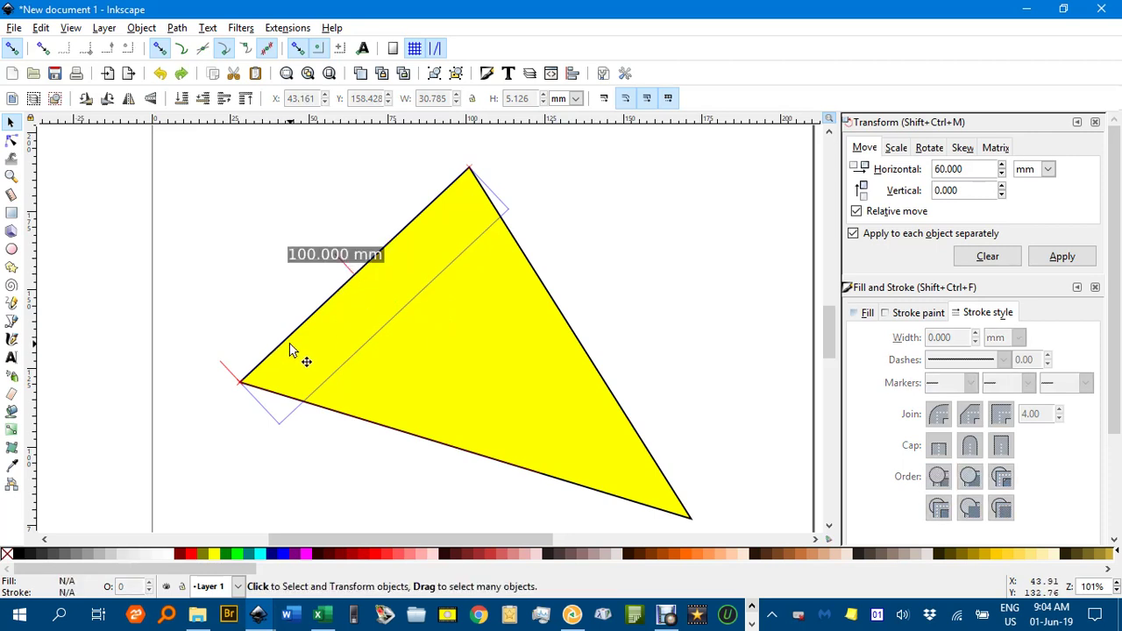
Inspect the small tick marks at the left and top corners, leaving them in place
{"action": "left_click", "coordinate": [225, 368]}
{"action": "left_click", "coordinate": [235, 372]}
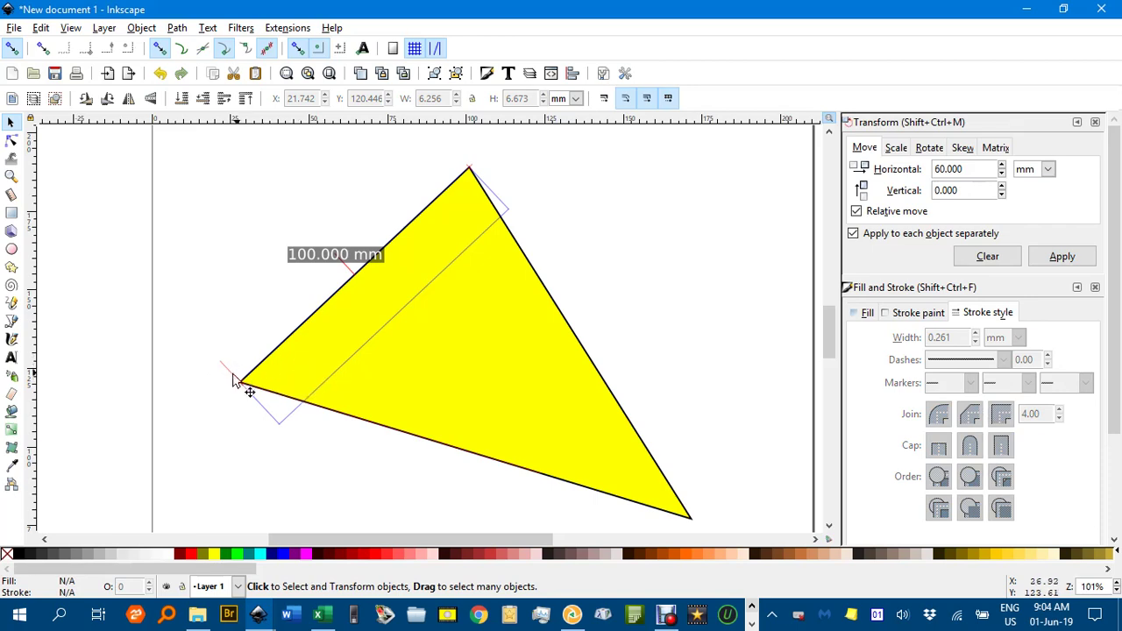
{"action": "left_click", "coordinate": [241, 387]}
{"action": "left_click", "coordinate": [246, 391]}
{"action": "left_click", "coordinate": [466, 168]}
{"action": "left_click", "coordinate": [488, 199]}
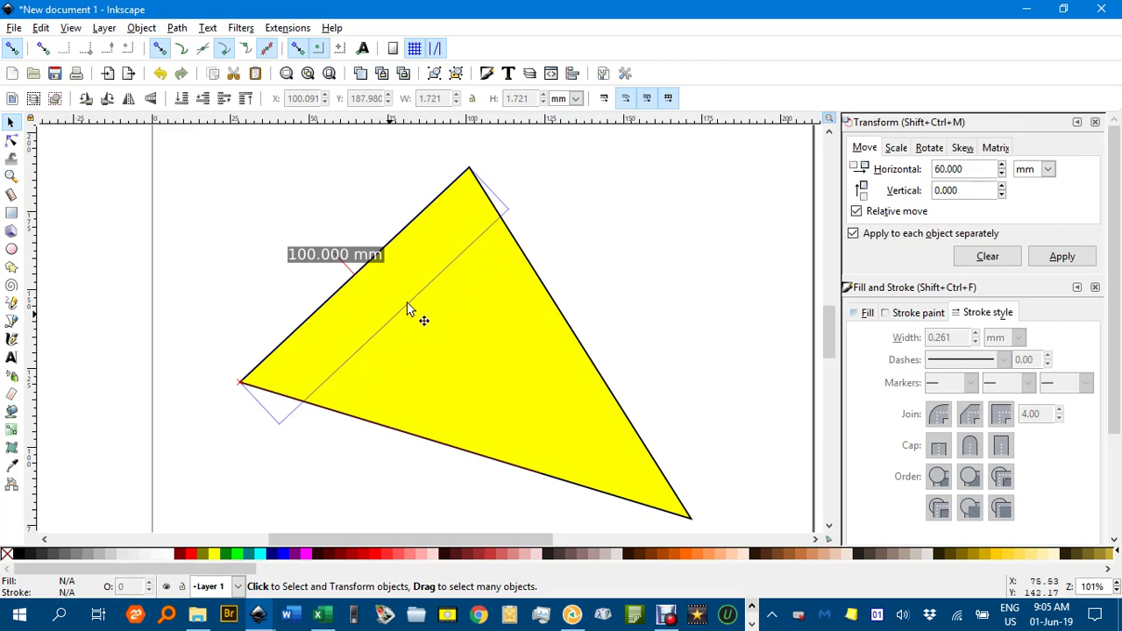
Separate the 100.000 mm text from its grey box, colour it red, and delete the grey rectangle
{"action": "left_click", "coordinate": [346, 270]}
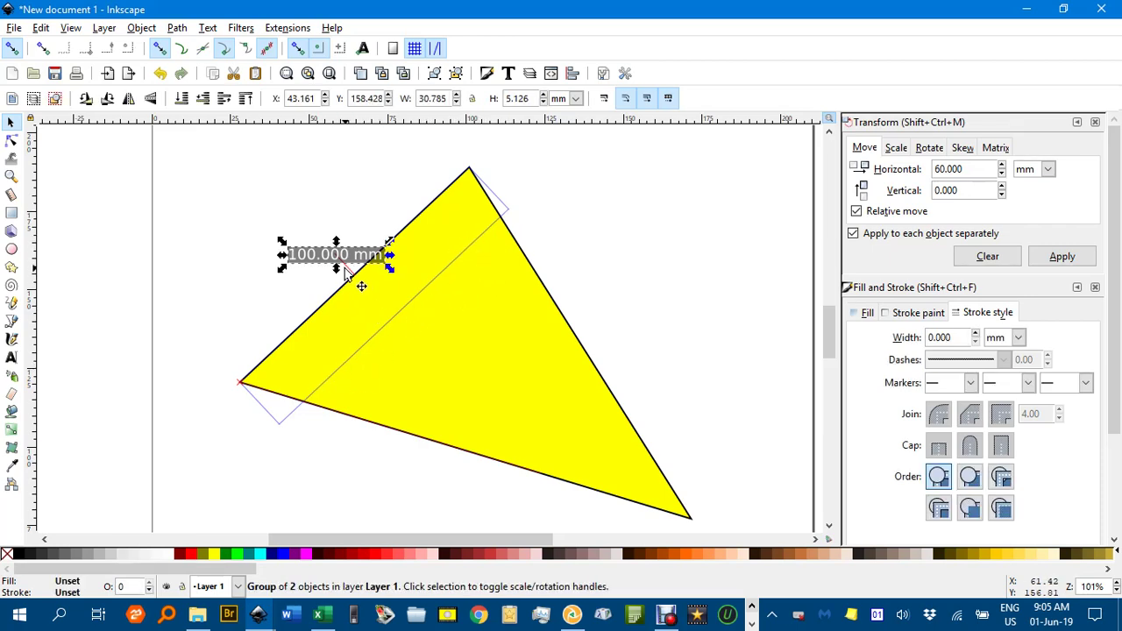
{"action": "scroll", "coordinate": [345, 272], "scroll_direction": "up", "scroll_amount": 2, "text": "ctrl"}
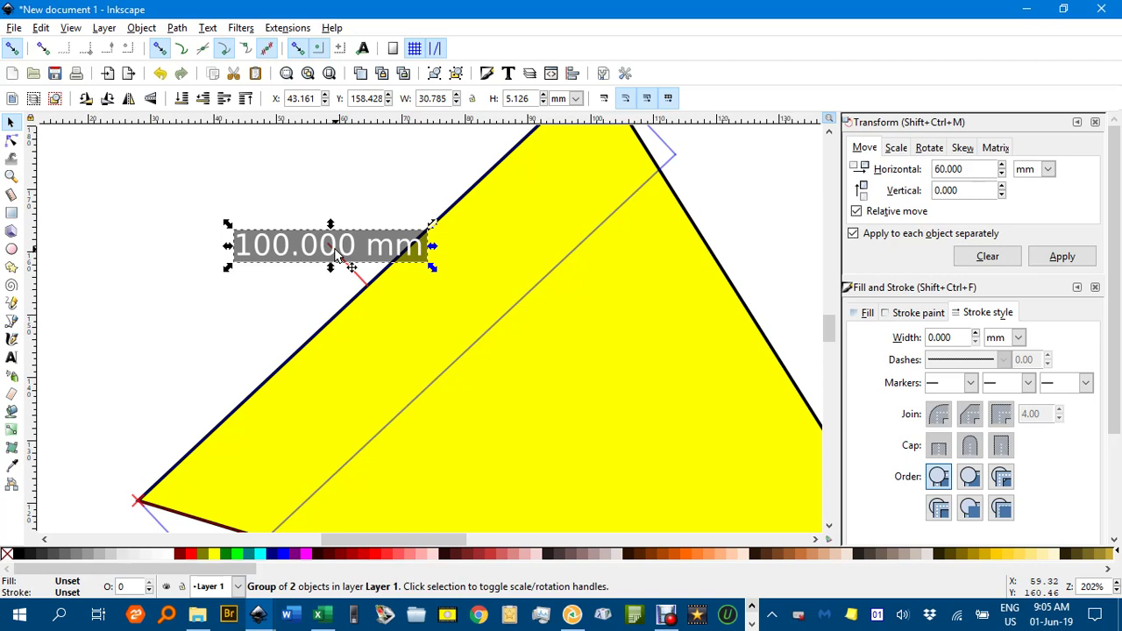
{"action": "left_click_drag", "start_coordinate": [326, 256], "coordinate": [226, 219]}
{"action": "key", "text": "ctrl"}
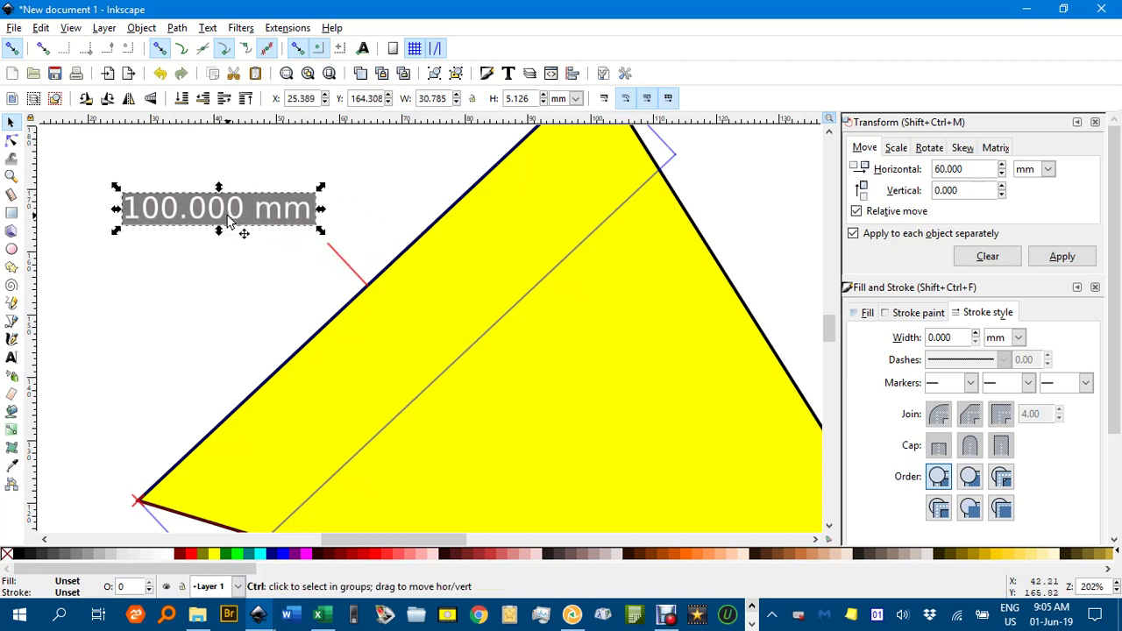
{"action": "left_click", "coordinate": [198, 249]}
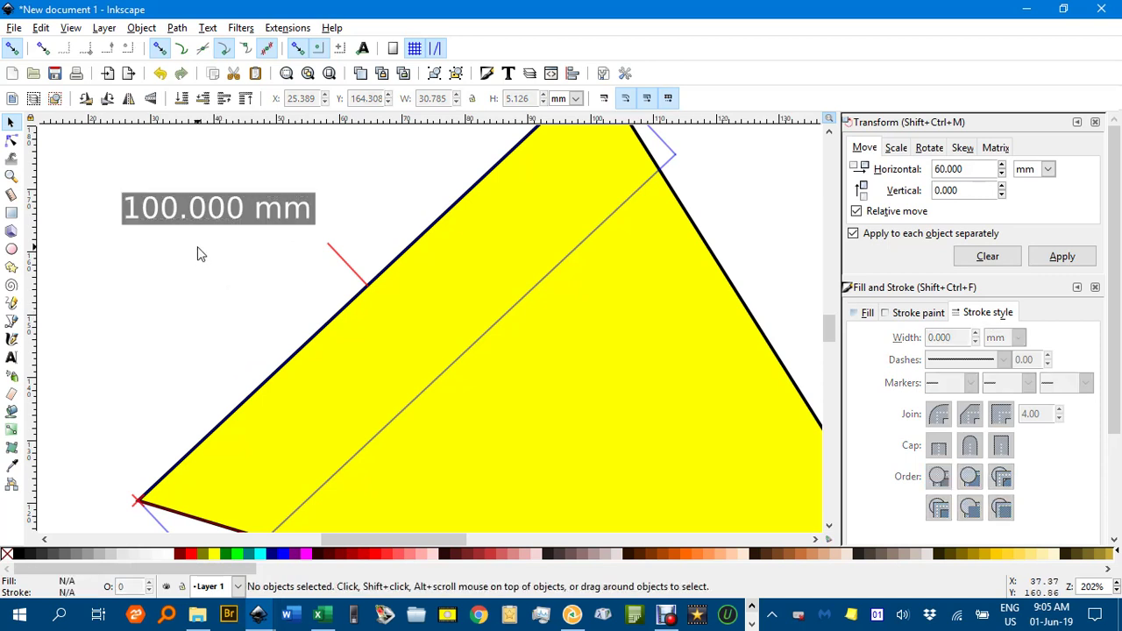
{"action": "left_click_drag", "start_coordinate": [223, 219], "coordinate": [231, 271]}
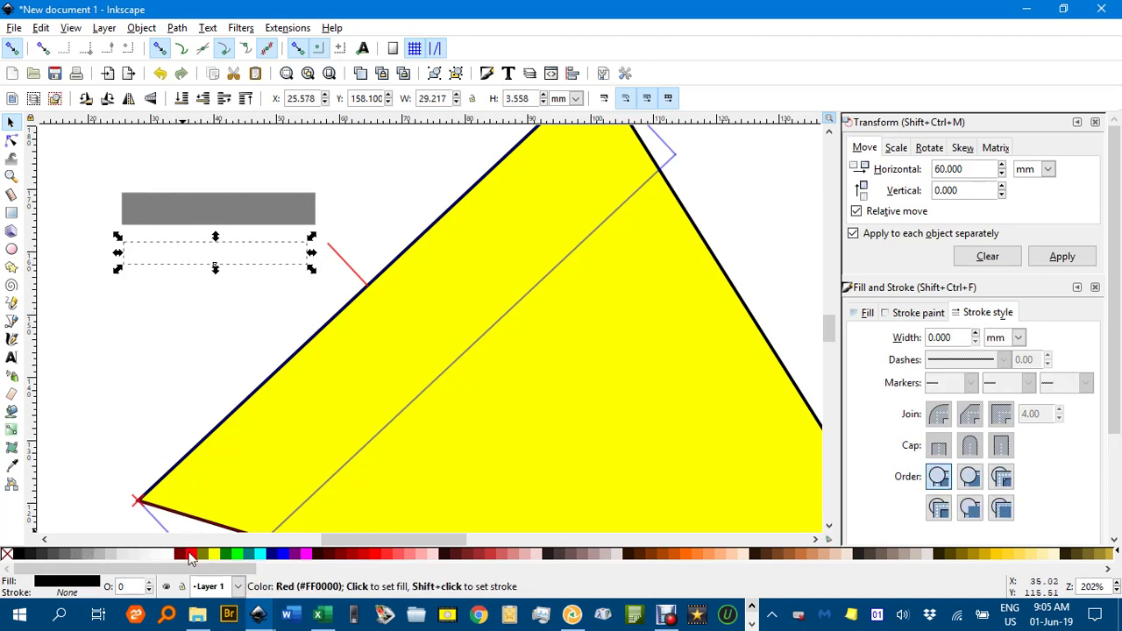
{"action": "left_click", "coordinate": [192, 553]}
{"action": "left_click", "coordinate": [184, 215]}
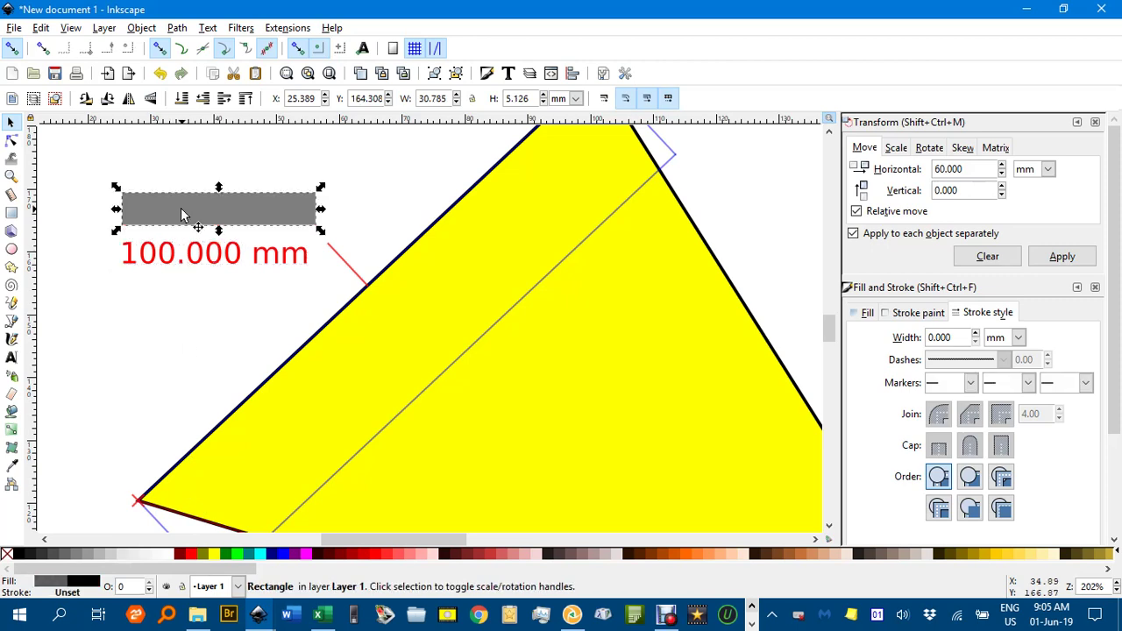
{"action": "key", "text": "Delete"}
Rotate the red 100.000 mm label to lie along the triangle's upper-left edge
{"action": "left_click_drag", "start_coordinate": [221, 250], "coordinate": [311, 199]}
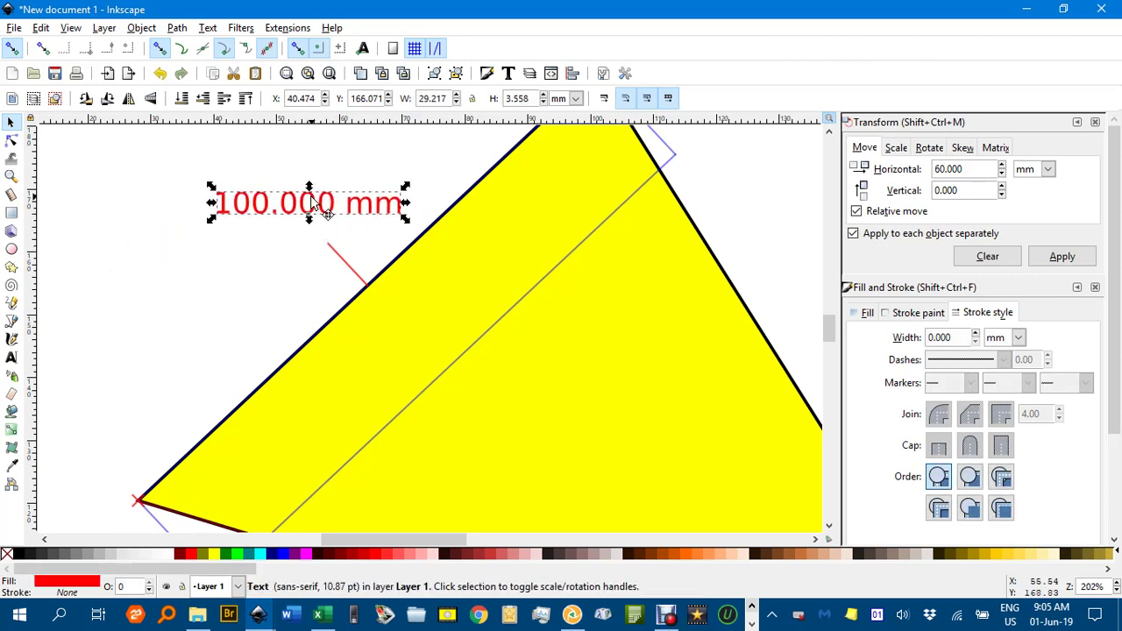
{"action": "left_click", "coordinate": [313, 202]}
{"action": "left_click_drag", "start_coordinate": [410, 191], "coordinate": [383, 120]}
{"action": "left_click_drag", "start_coordinate": [339, 181], "coordinate": [308, 216]}
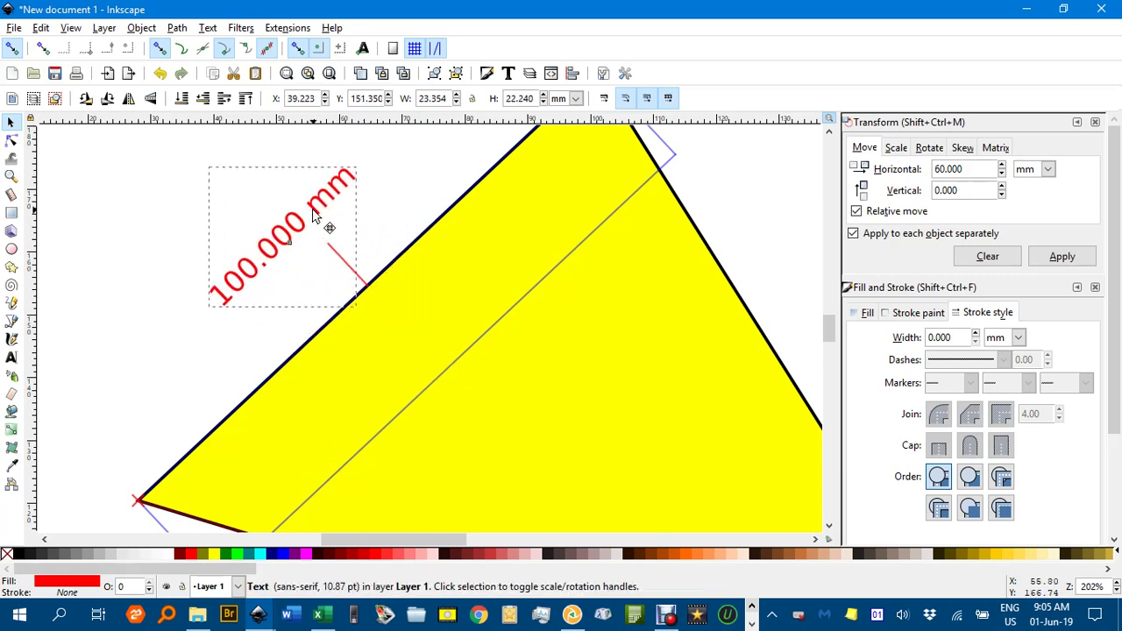
{"action": "left_click", "coordinate": [340, 260]}
{"action": "left_click", "coordinate": [340, 268]}
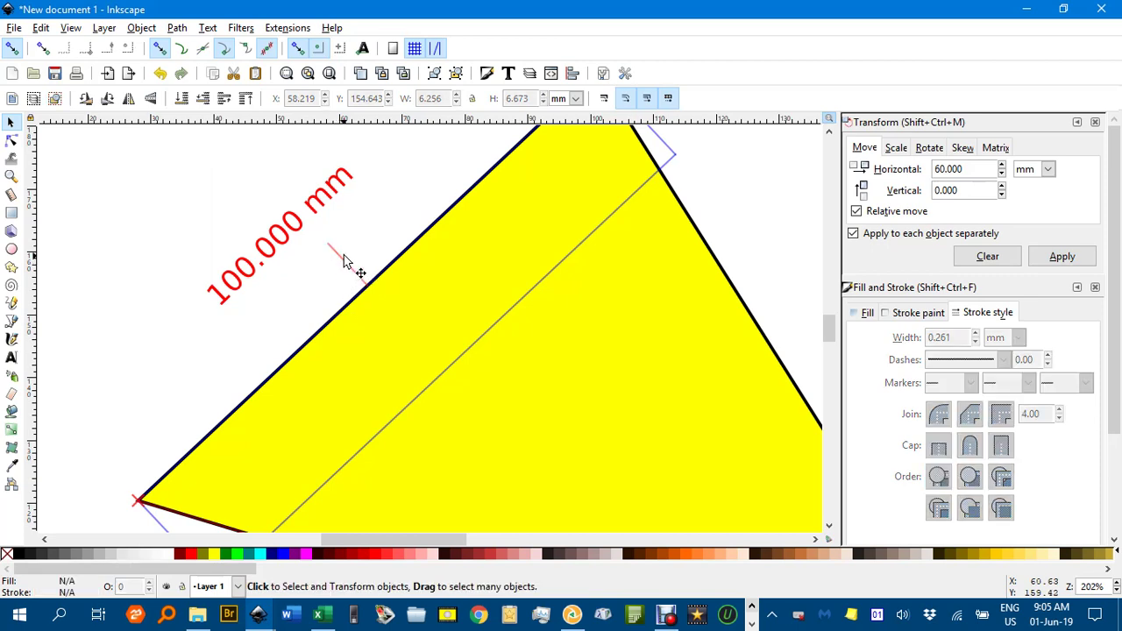
{"action": "left_click", "coordinate": [348, 269]}
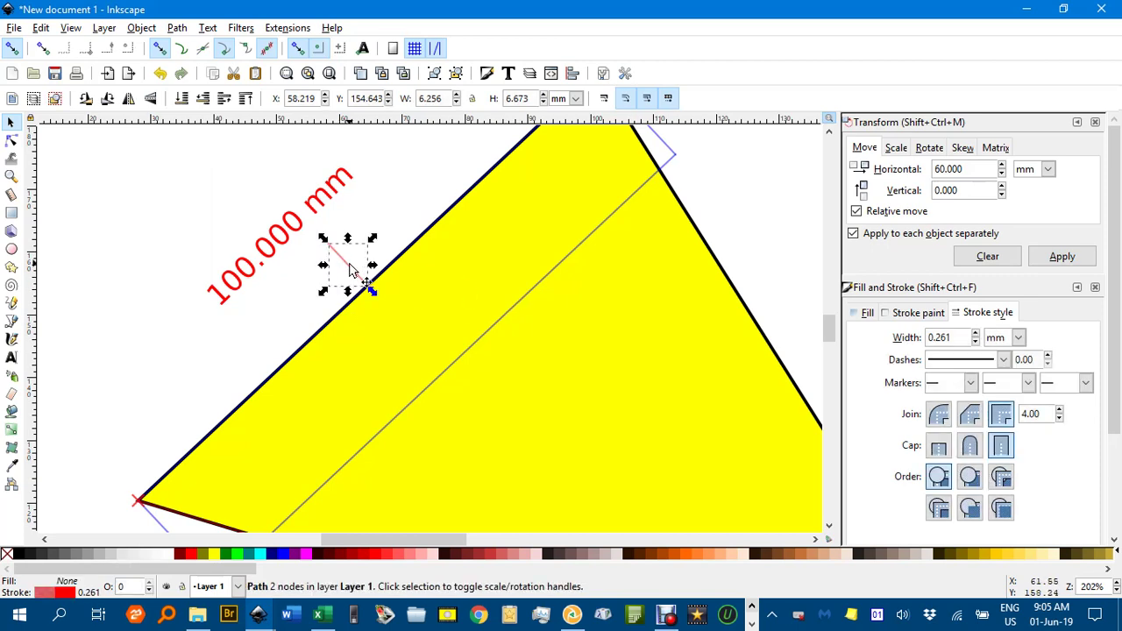
{"action": "key", "text": "Escape"}
{"action": "scroll", "coordinate": [481, 297], "scroll_direction": "down", "scroll_amount": 2}
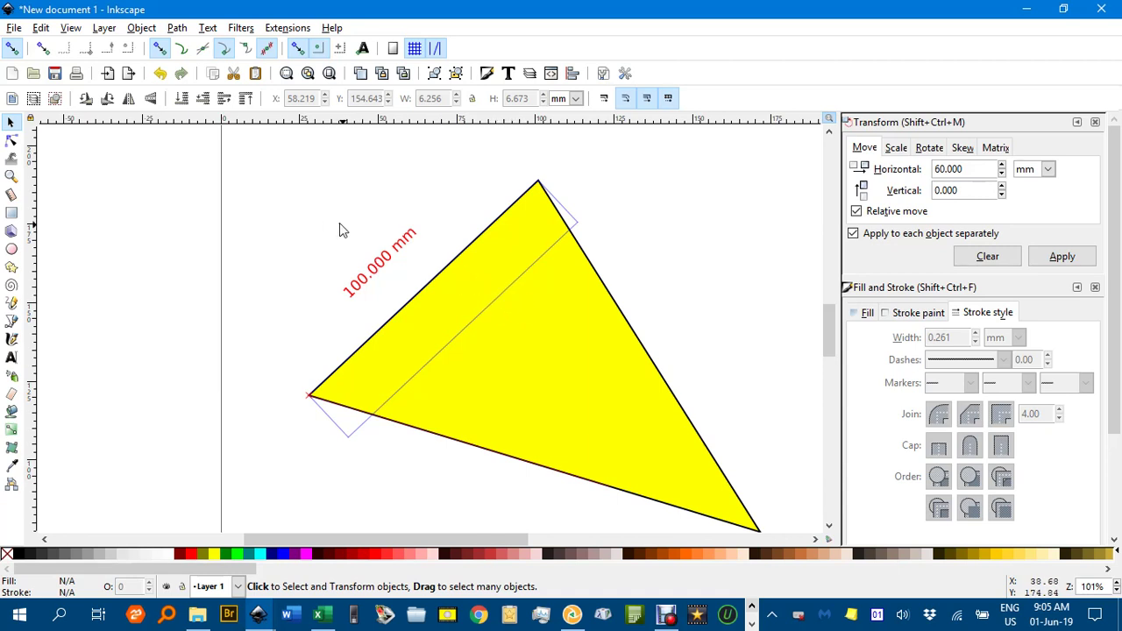
Delete the 100.000 mm label plus the diagonal, bottom-left and top measuring line segments
{"action": "left_click_drag", "start_coordinate": [339, 223], "coordinate": [391, 220]}
{"action": "left_click", "coordinate": [379, 274]}
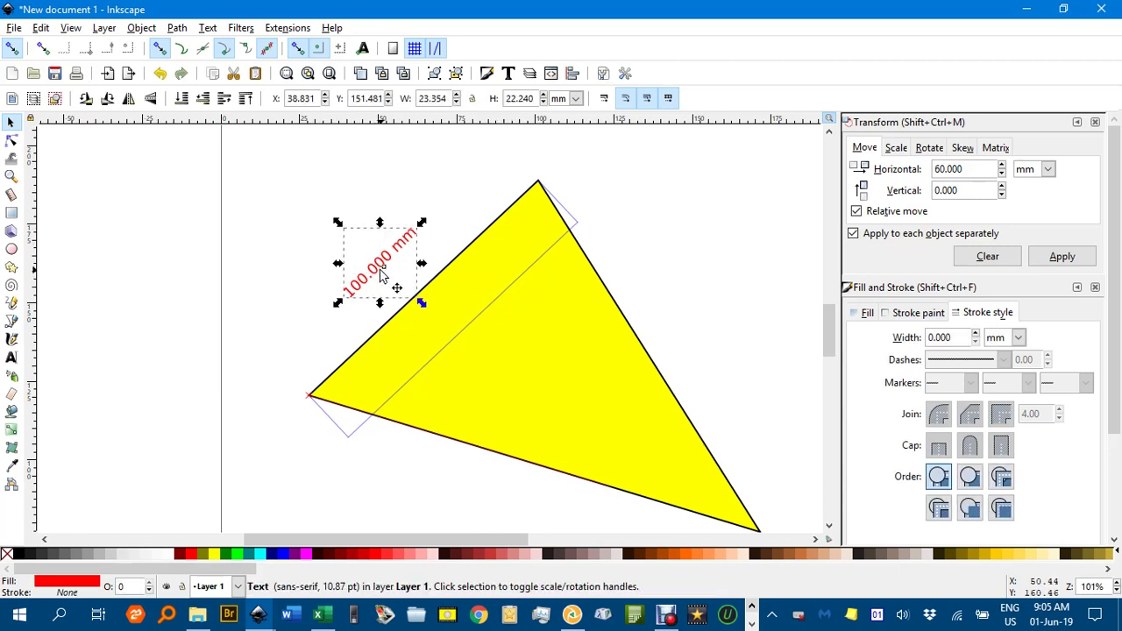
{"action": "key", "text": "Delete"}
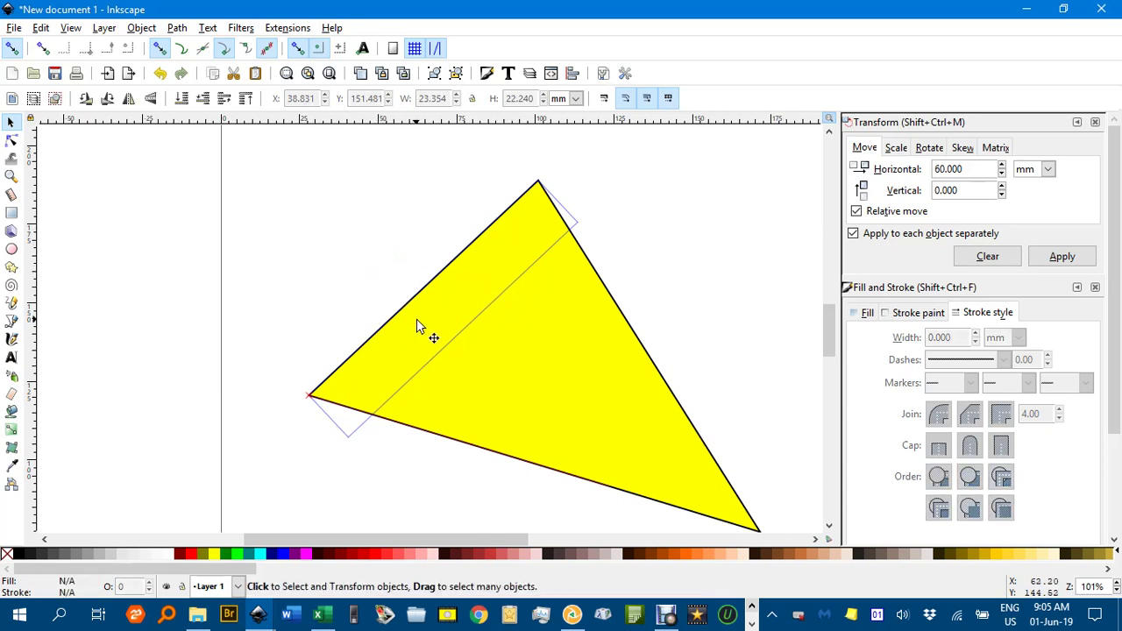
{"action": "left_click", "coordinate": [418, 370]}
{"action": "key", "text": "Delete"}
{"action": "left_click", "coordinate": [346, 434]}
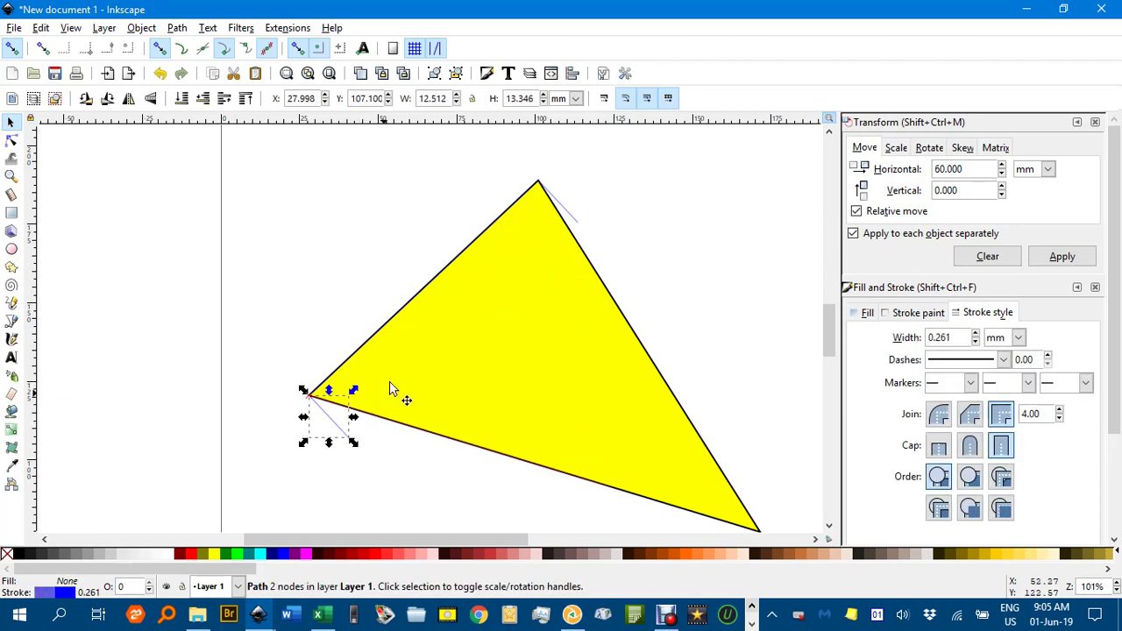
{"action": "key", "text": "Delete"}
{"action": "left_click", "coordinate": [570, 216]}
{"action": "key", "text": "Delete"}
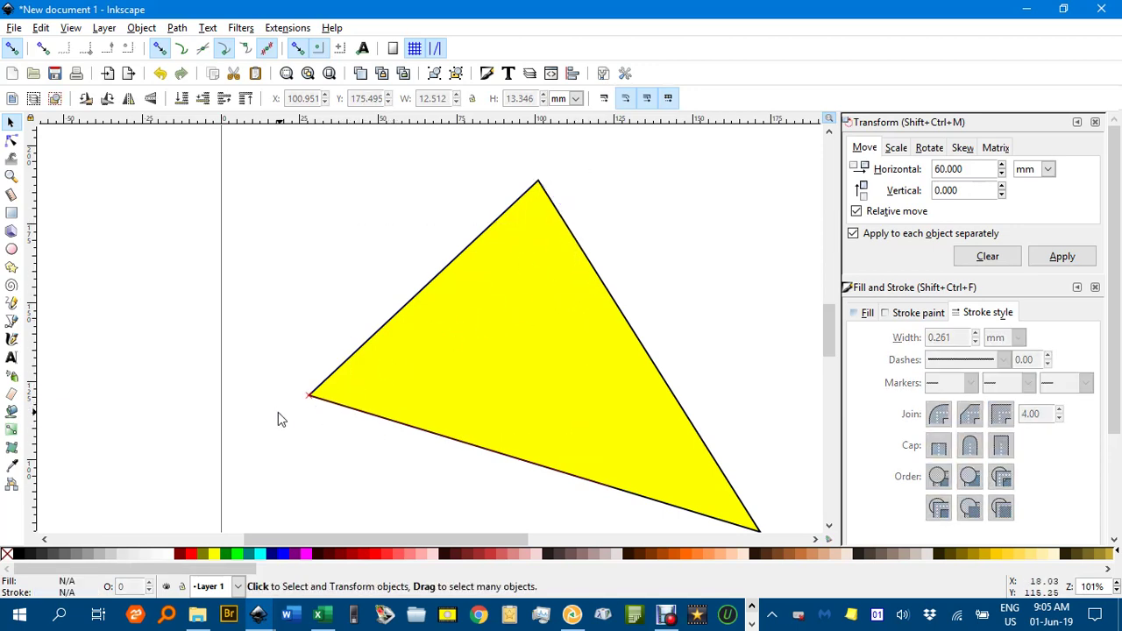
Zoom in to inspect the leftover small mark at the triangle's left vertex
{"action": "scroll", "coordinate": [307, 394], "scroll_direction": "up", "scroll_amount": 3}
{"action": "left_click", "coordinate": [308, 394]}
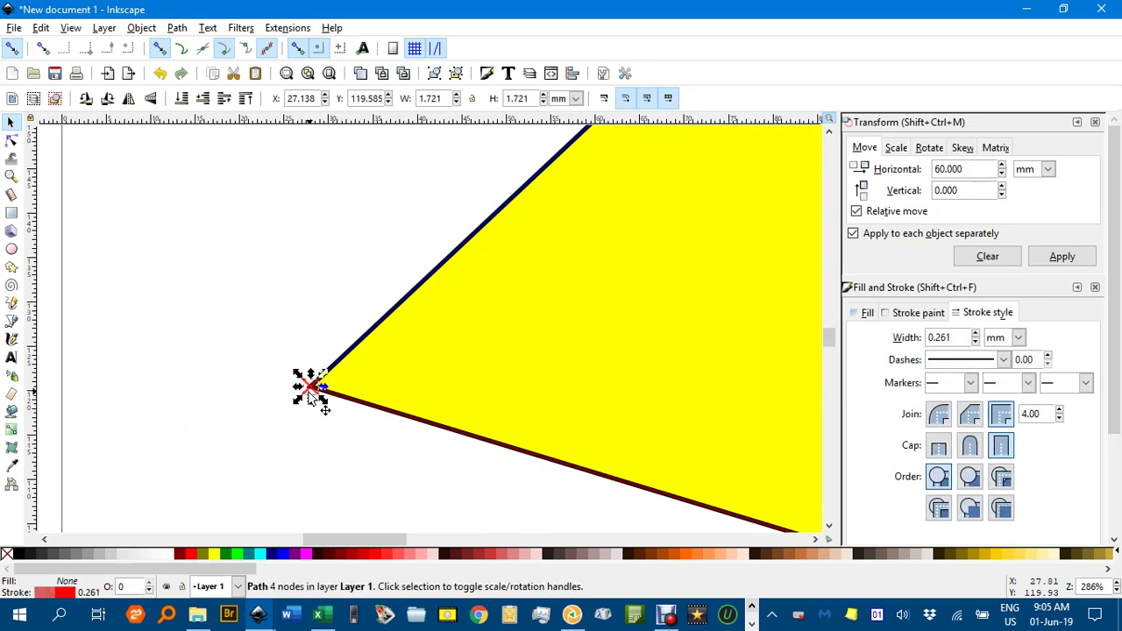
{"action": "key", "text": "Escape"}
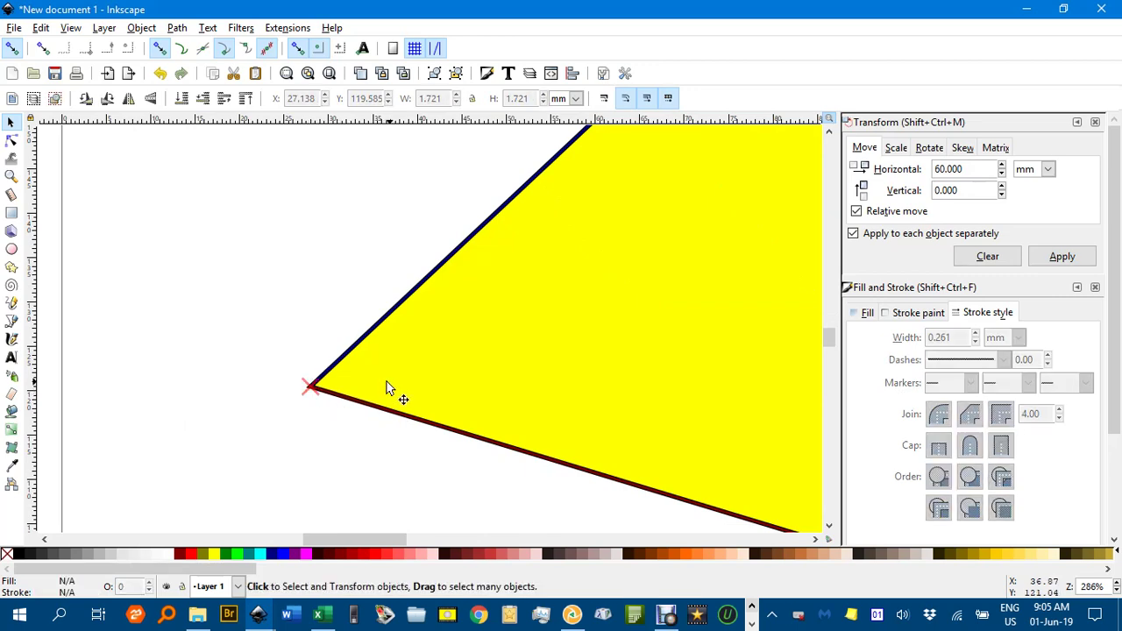
{"action": "left_click", "coordinate": [302, 399]}
{"action": "key", "text": "Escape"}
{"action": "scroll", "coordinate": [403, 403], "scroll_direction": "down", "scroll_amount": 4}
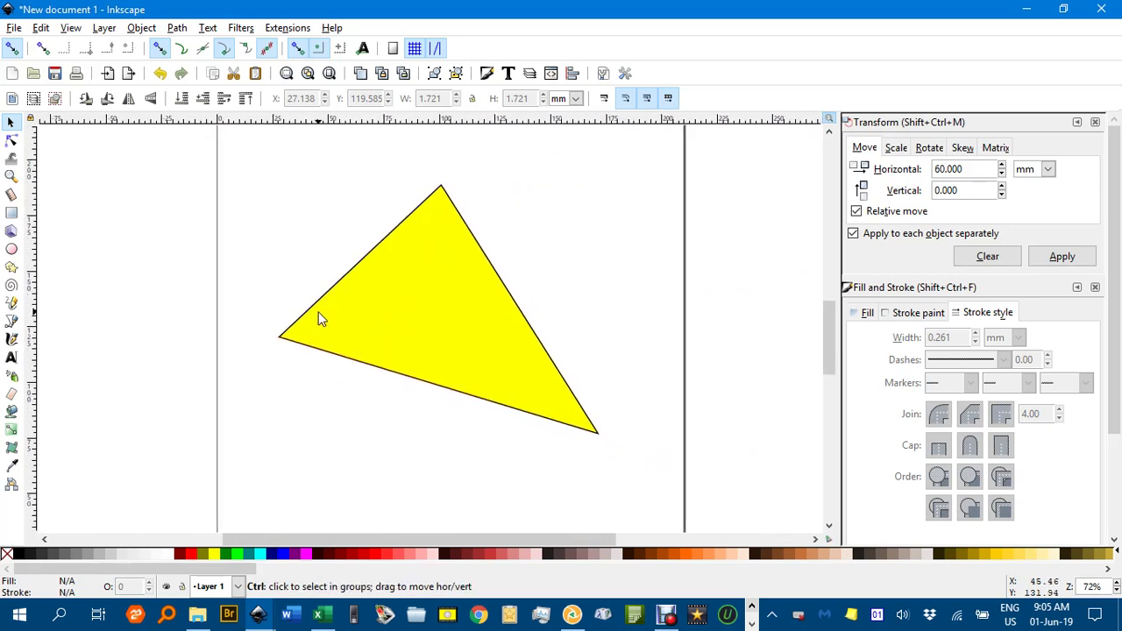
{"action": "scroll", "coordinate": [326, 323], "scroll_direction": "up", "scroll_amount": 1}
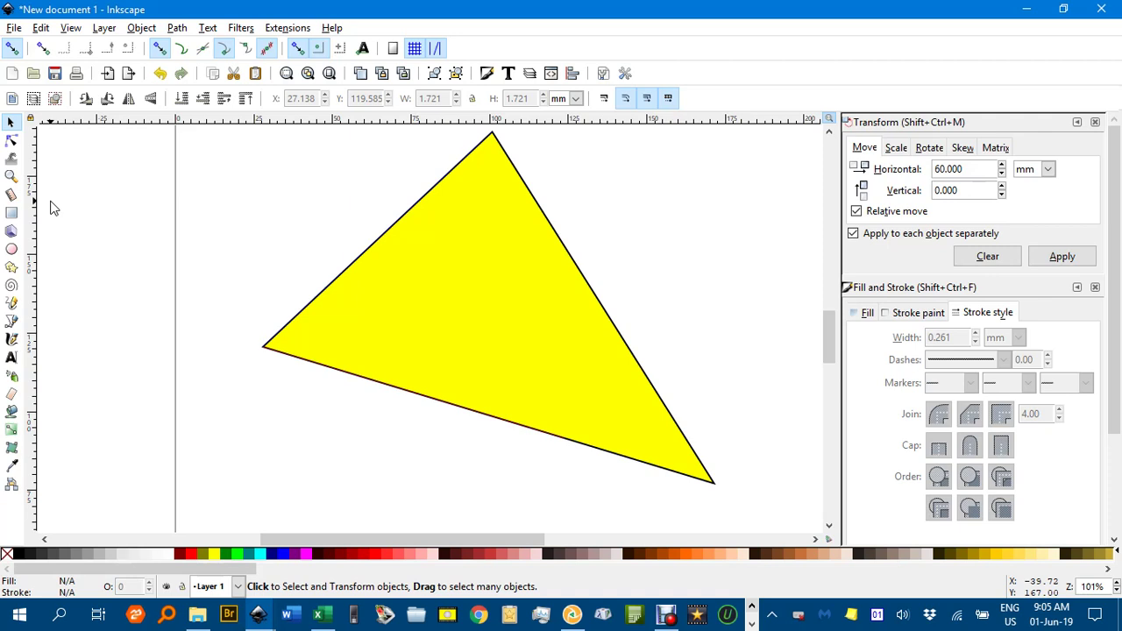
Measure from the left vertex to the bottom-right vertex and mark it as a 150.000 mm dimension
{"action": "left_click", "coordinate": [11, 197]}
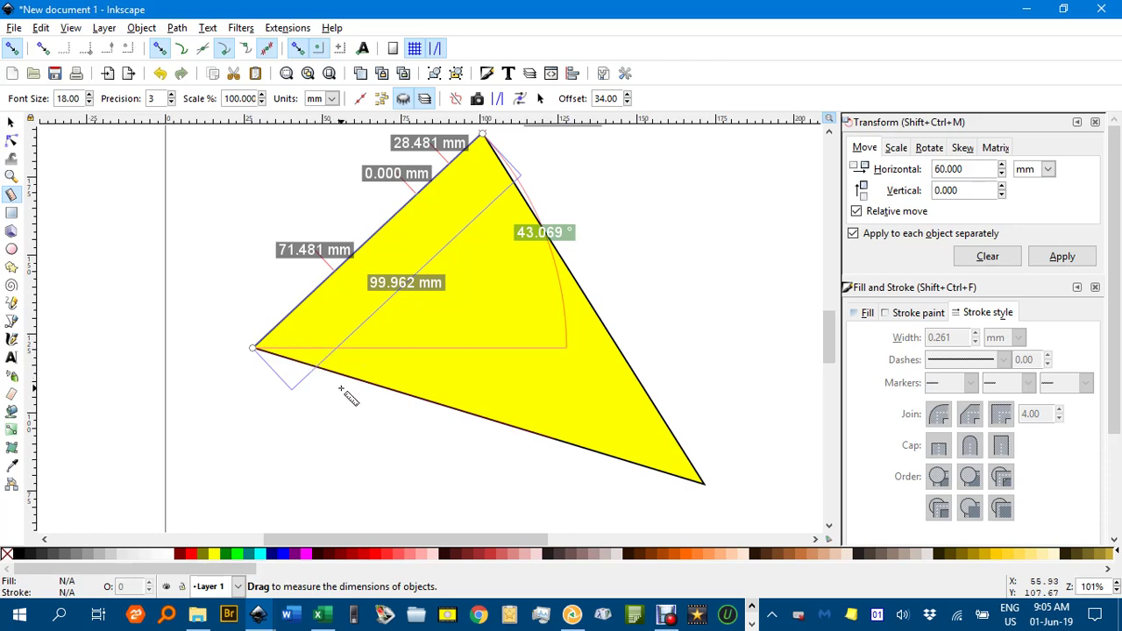
{"action": "left_click_drag", "start_coordinate": [256, 350], "coordinate": [687, 470]}
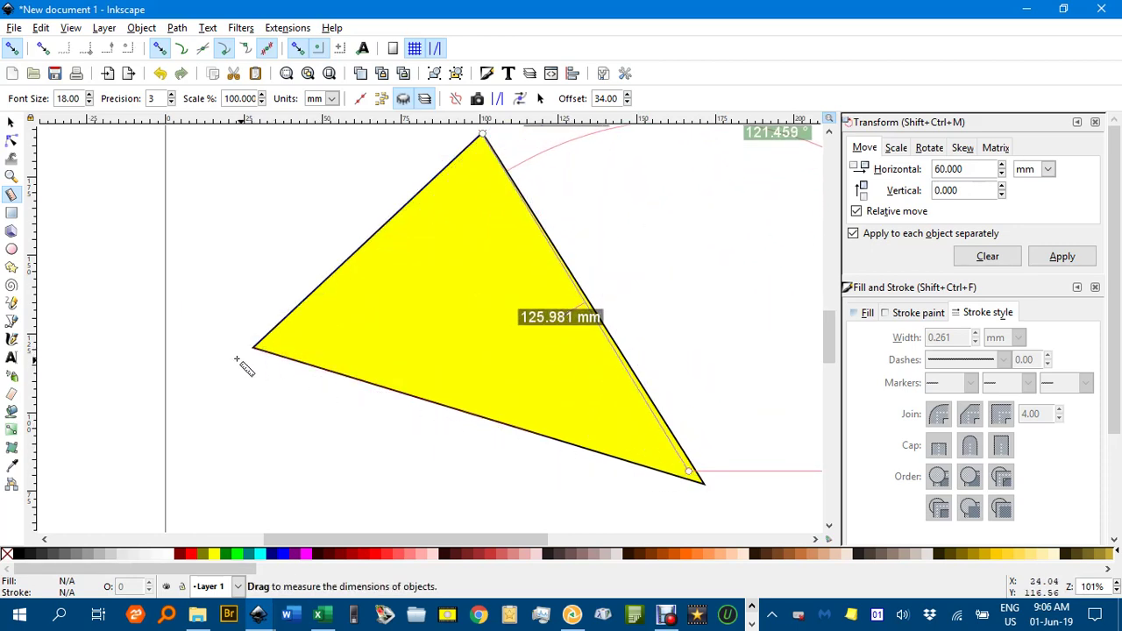
{"action": "left_click_drag", "start_coordinate": [256, 351], "coordinate": [710, 488]}
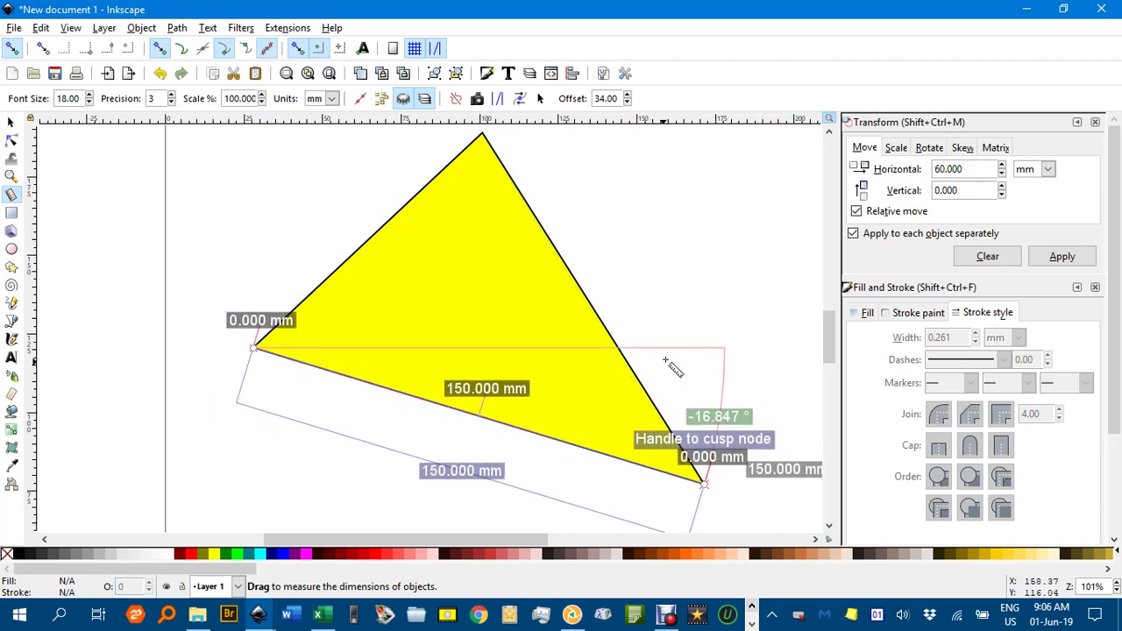
{"action": "left_click", "coordinate": [541, 99]}
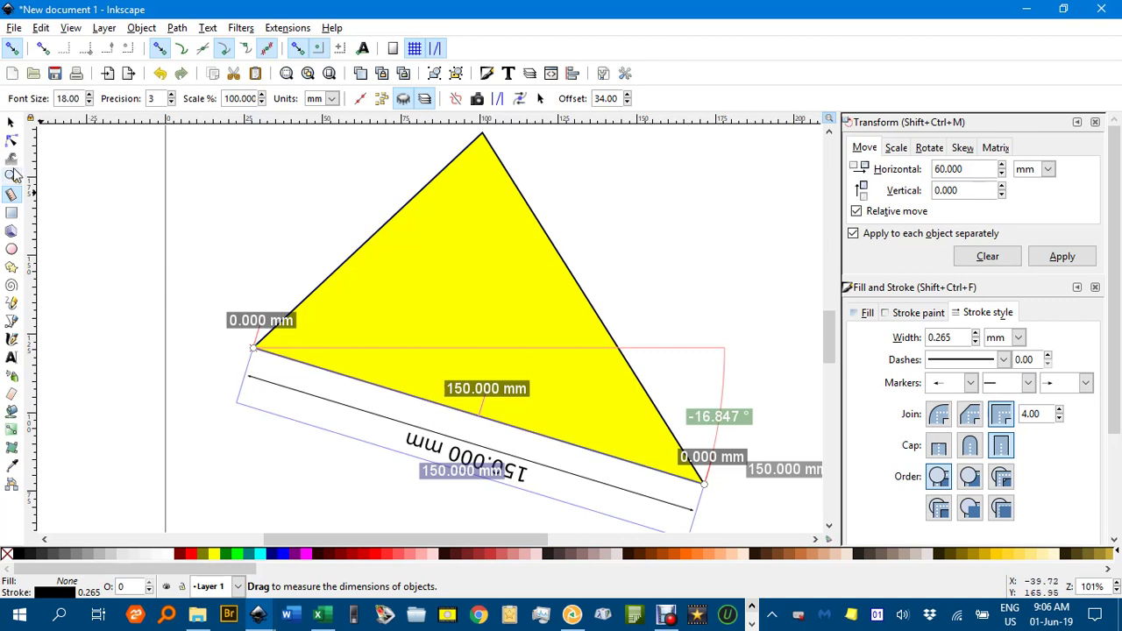
Delete the base dimension line, flip the 150.000 mm text upright, and set it just below the base
{"action": "left_click", "coordinate": [12, 122]}
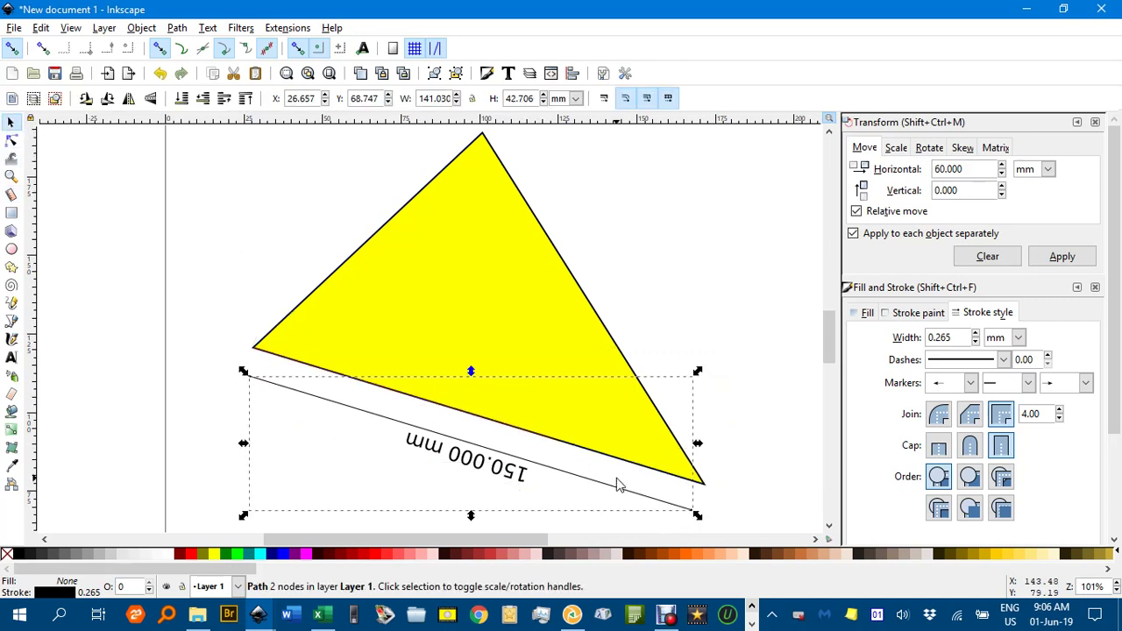
{"action": "key", "text": "Delete"}
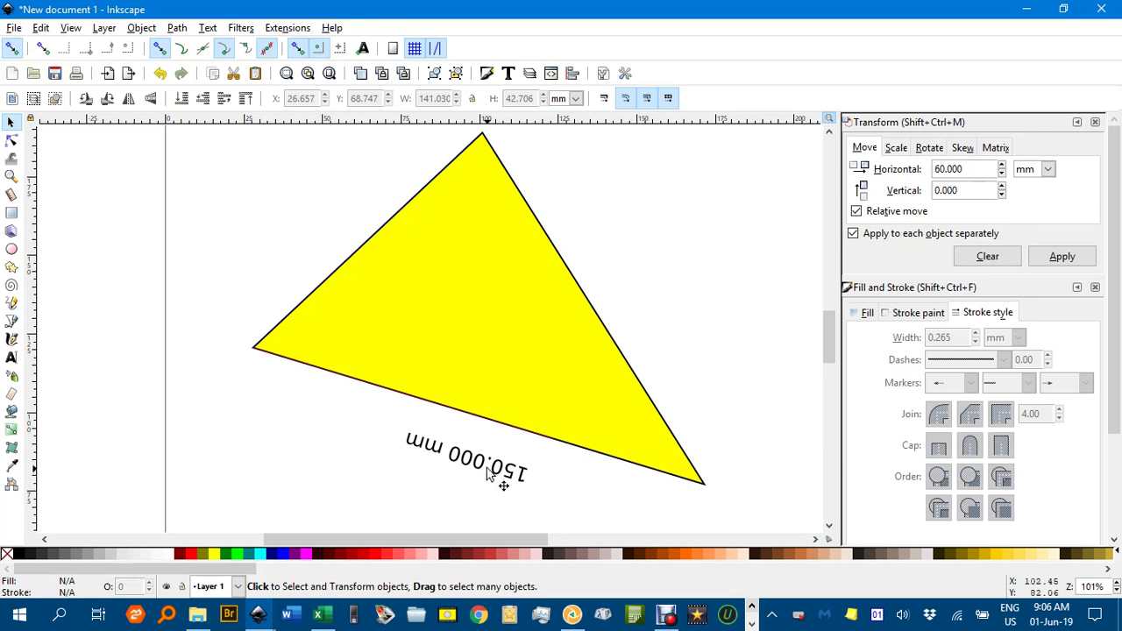
{"action": "left_click_drag", "start_coordinate": [489, 472], "coordinate": [450, 445]}
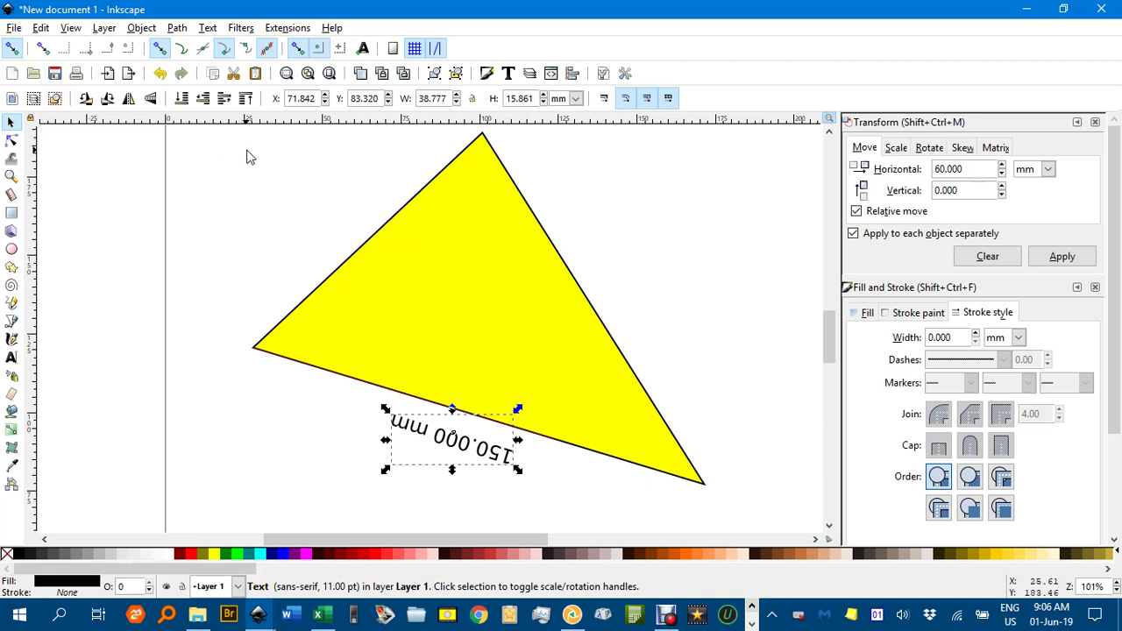
{"action": "left_click", "coordinate": [151, 102]}
{"action": "left_click", "coordinate": [128, 99]}
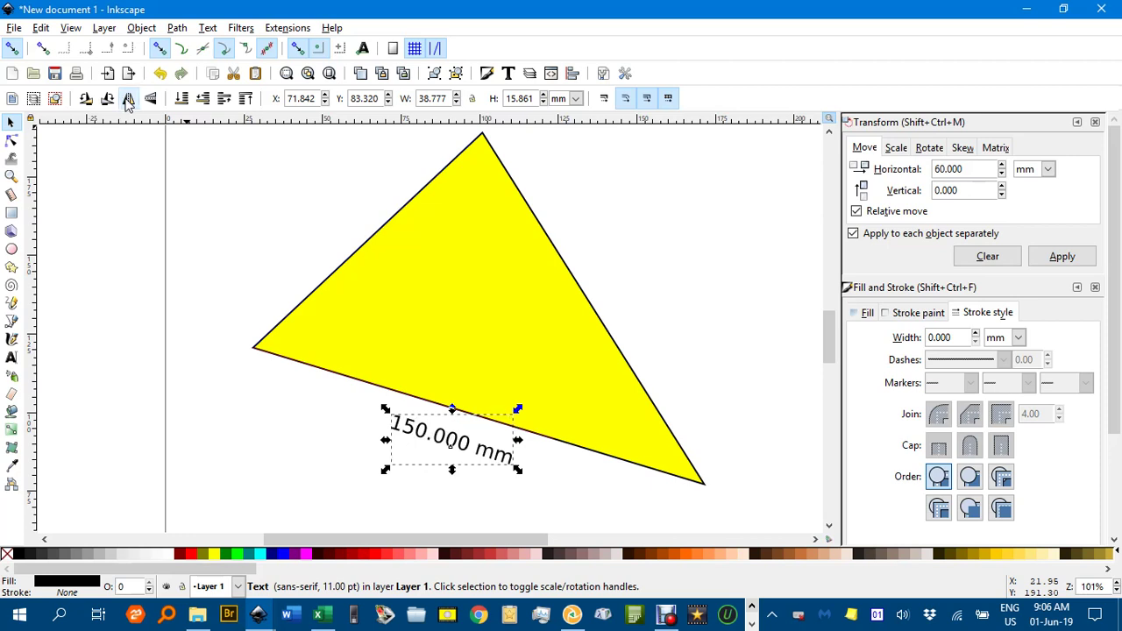
{"action": "left_click_drag", "start_coordinate": [422, 435], "coordinate": [434, 429]}
{"action": "left_click", "coordinate": [349, 443]}
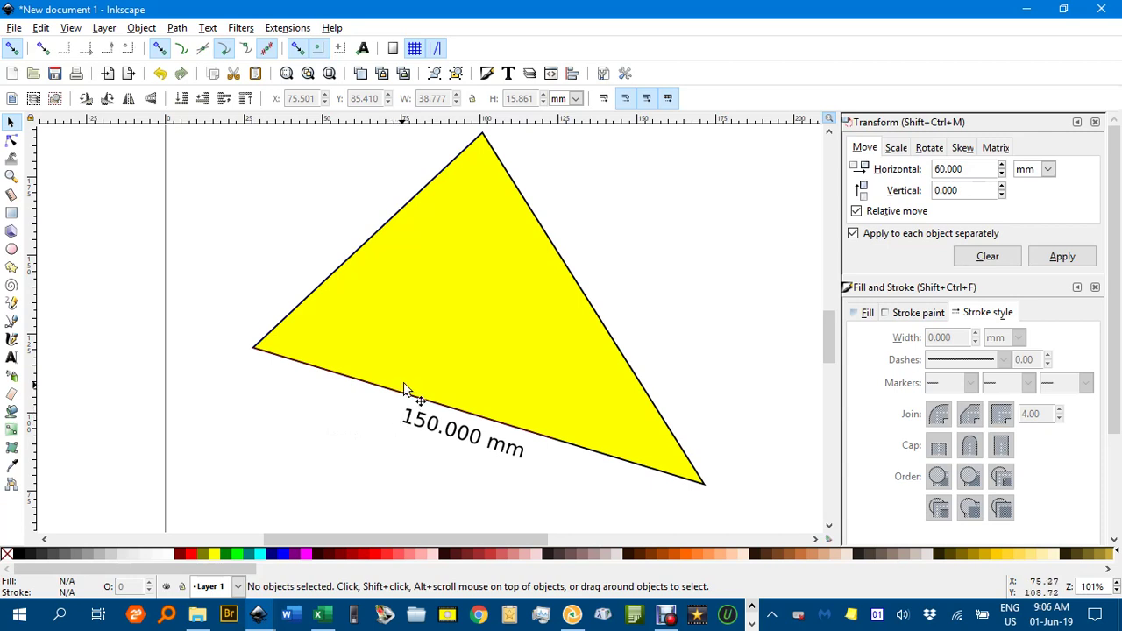
{"action": "left_click_drag", "start_coordinate": [476, 359], "coordinate": [471, 375]}
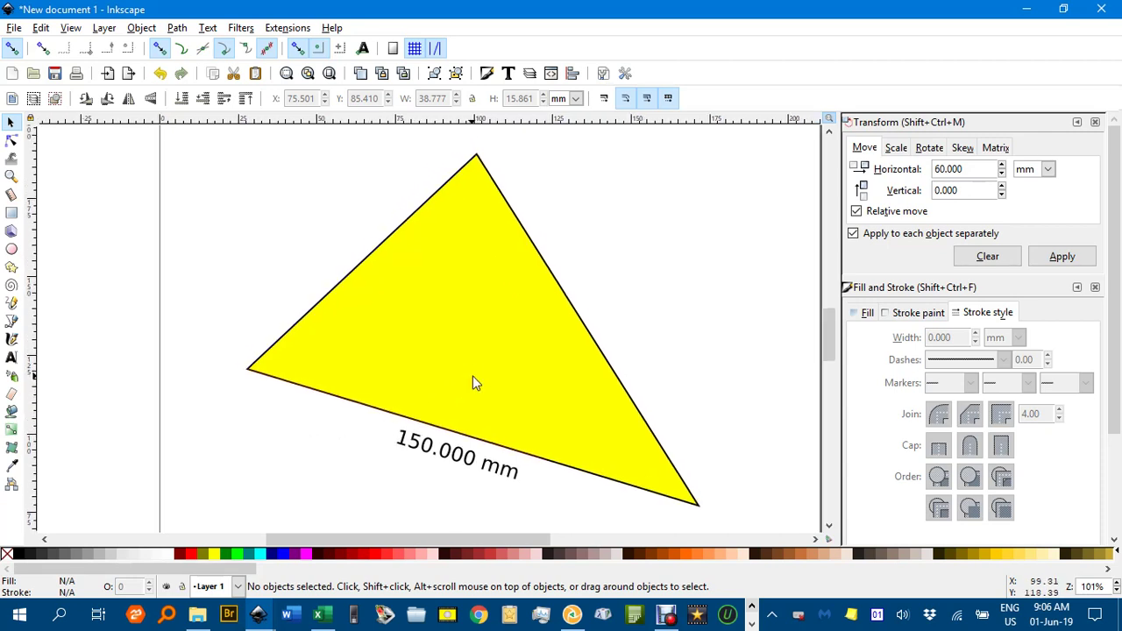